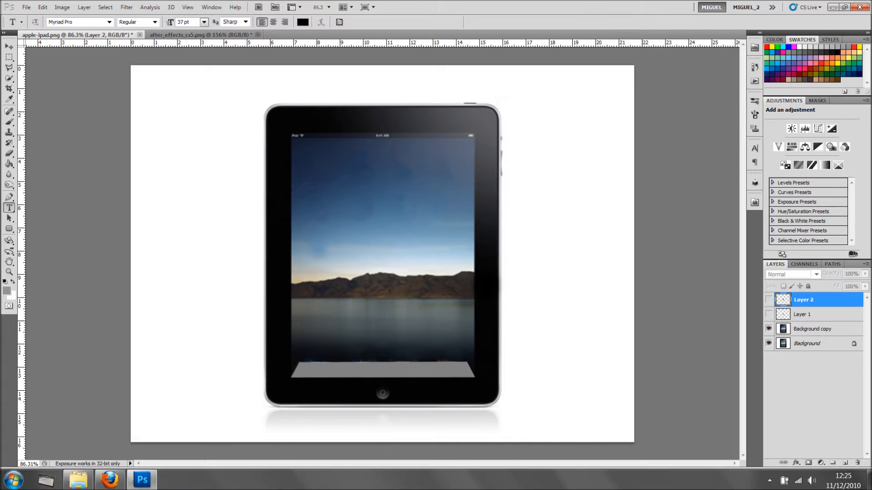
Toggle the visibility of Layer 1 and Layer 2 to examine their contents, leaving both hidden.
{"action": "left_click", "coordinate": [769, 314]}
{"action": "left_click", "coordinate": [768, 300]}
{"action": "left_click", "coordinate": [768, 300]}
{"action": "left_click", "coordinate": [768, 314]}
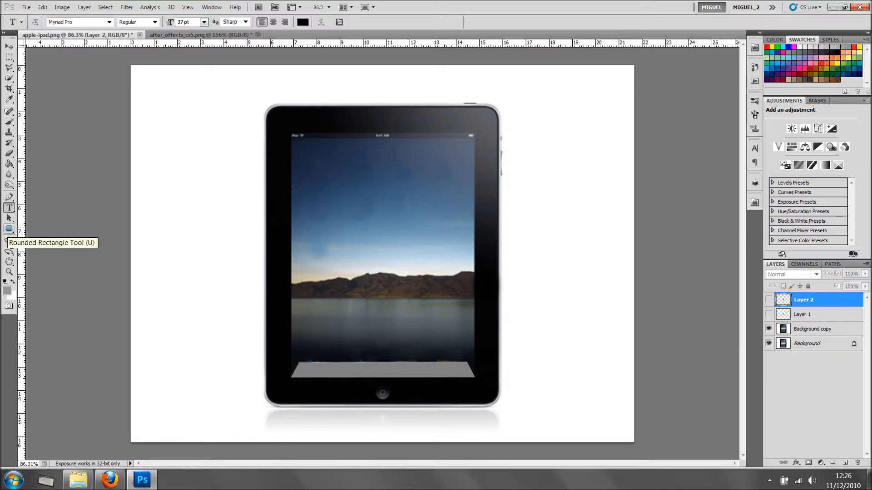
Draw a small grey rounded square with a 10 px radius on a new layer in the iPad screen's upper-left area.
{"action": "left_click", "coordinate": [9, 229]}
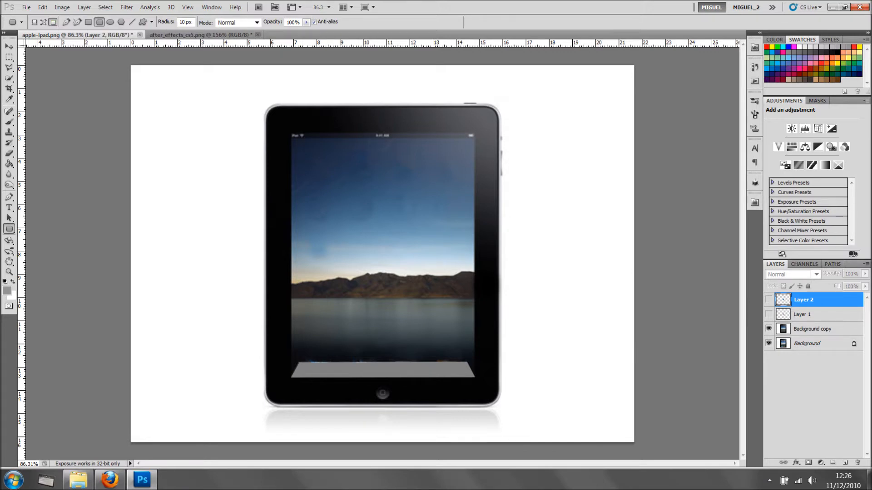
{"action": "left_click", "coordinate": [845, 463]}
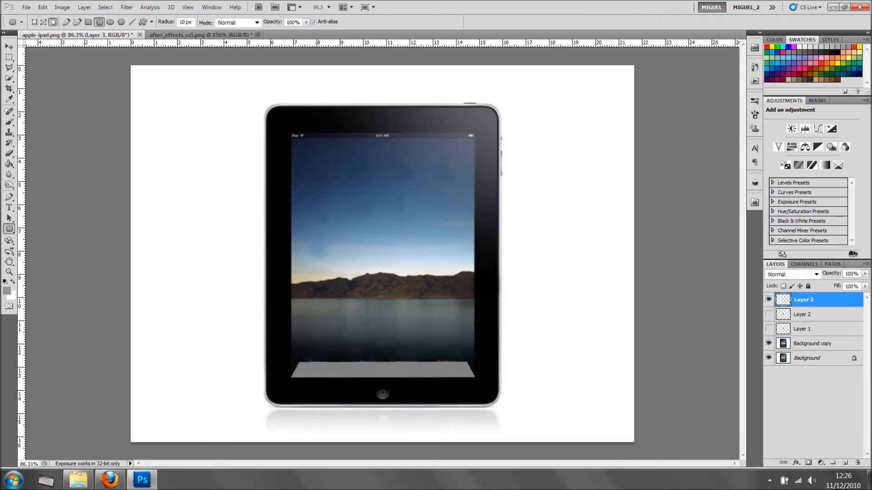
{"action": "left_click_drag", "start_coordinate": [313, 161], "coordinate": [341, 187]}
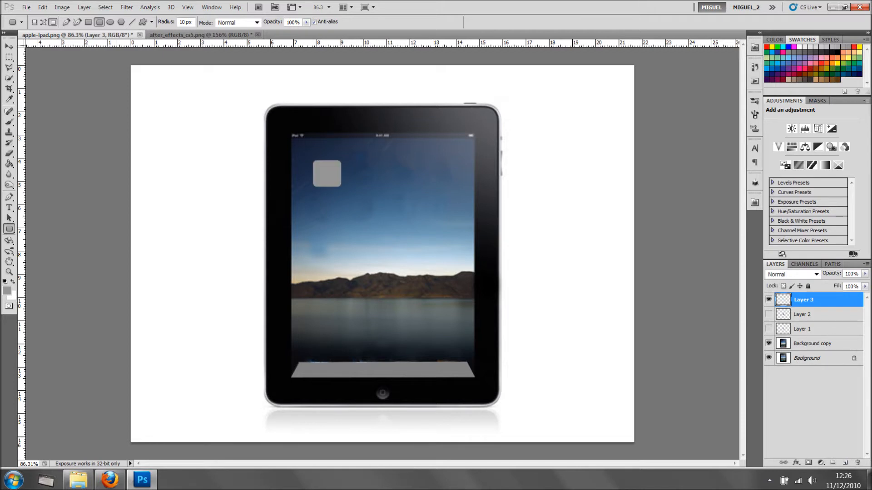
Add the text "1" in black 37 pt Myriad Pro and centre it on the grey rounded square.
{"action": "key", "text": "t"}
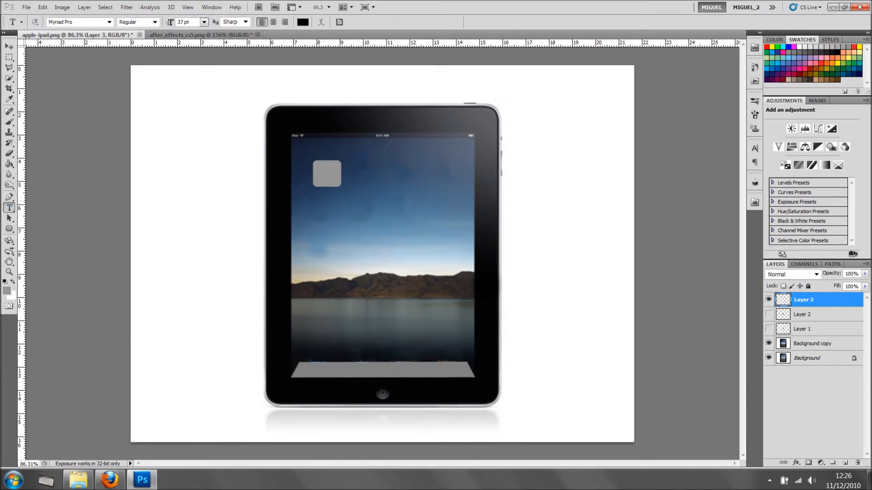
{"action": "left_click", "coordinate": [326, 180]}
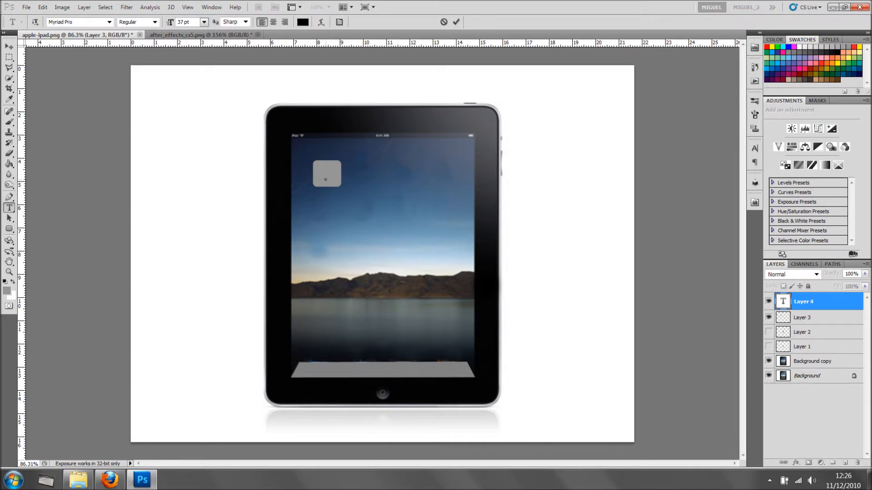
{"action": "type", "text": "1"}
{"action": "left_click_drag", "start_coordinate": [334, 203], "coordinate": [329, 207]}
{"action": "left_click", "coordinate": [455, 22]}
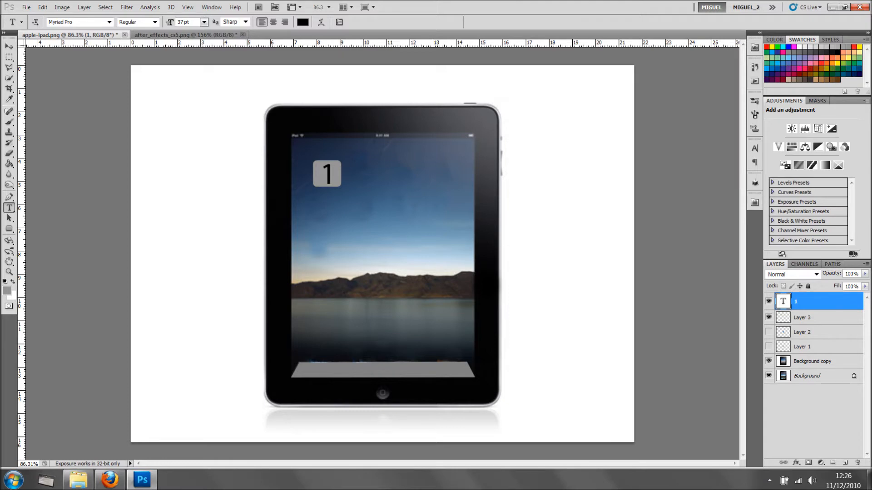
Hide the 1 text layer and duplicate Layer 3 with the rounded square.
{"action": "left_click", "coordinate": [768, 301]}
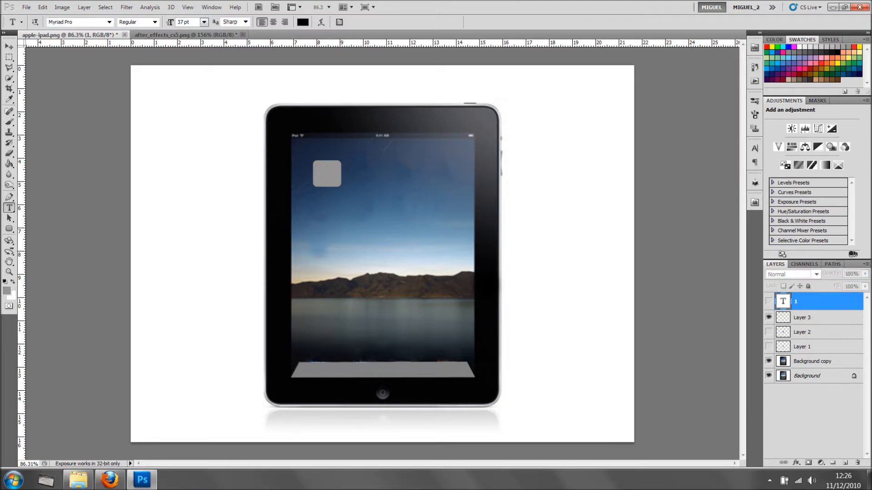
{"action": "left_click", "coordinate": [803, 318]}
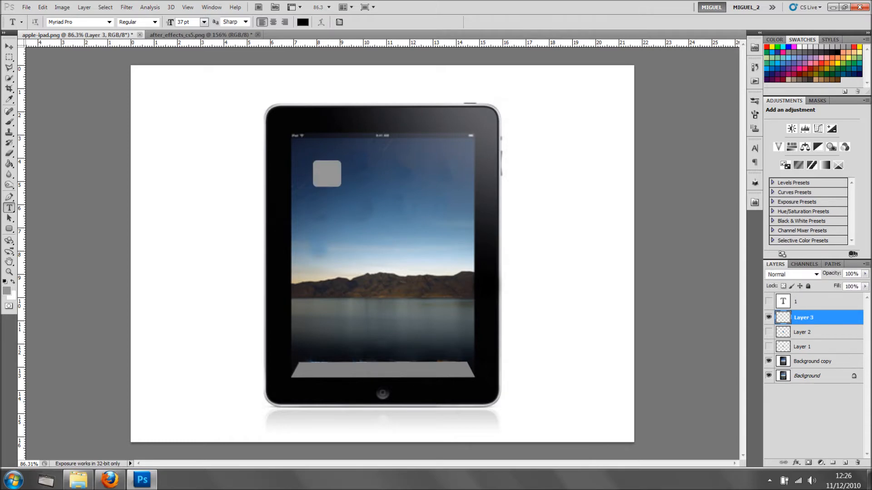
{"action": "key", "text": "ctrl+j"}
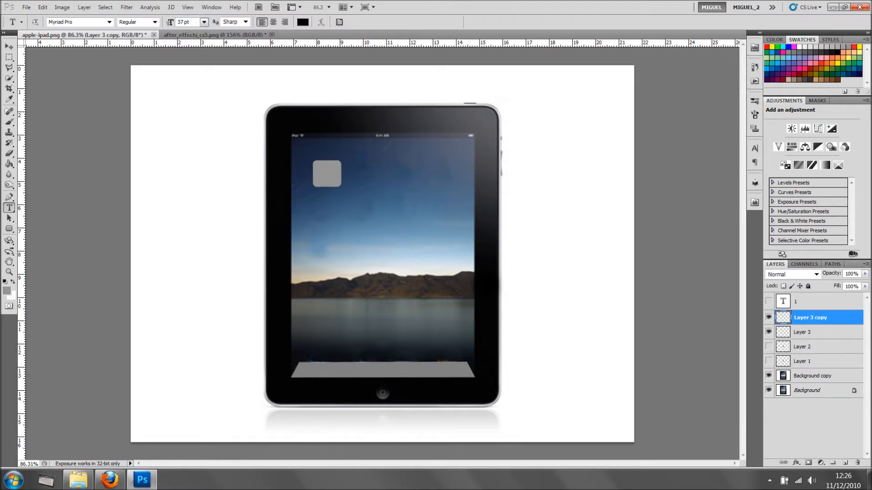
{"action": "left_click_drag", "start_coordinate": [808, 318], "coordinate": [808, 451]}
Add the text "2" in black 37 pt Myriad Pro and centre it on the rounded square.
{"action": "left_click", "coordinate": [326, 175]}
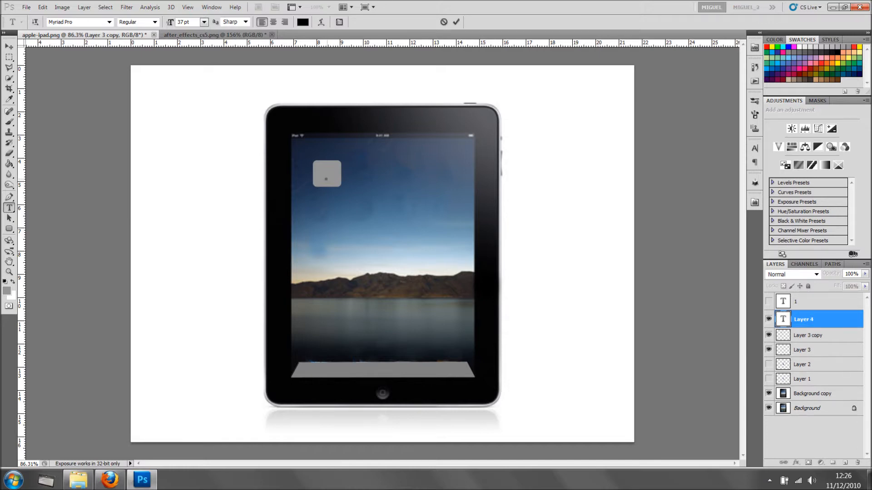
{"action": "type", "text": "2"}
{"action": "left_click_drag", "start_coordinate": [336, 204], "coordinate": [330, 207]}
{"action": "left_click", "coordinate": [455, 22]}
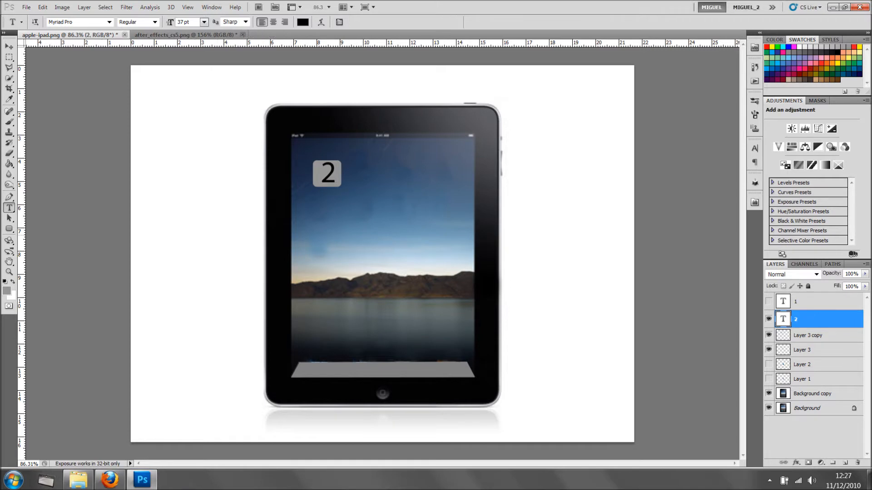
Place the 2 text layer directly above Layer 3 and leave only the 1 text and Layer 3 copy layers visible.
{"action": "left_click", "coordinate": [768, 320]}
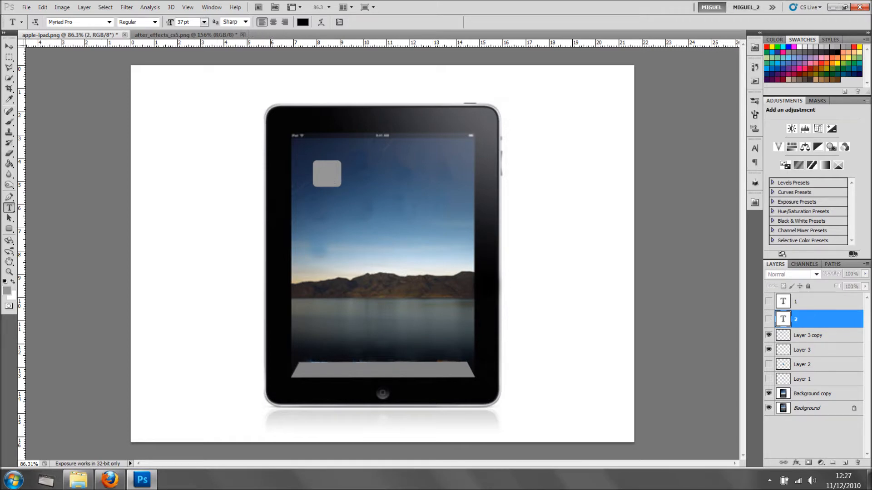
{"action": "left_click_drag", "start_coordinate": [813, 320], "coordinate": [812, 342]}
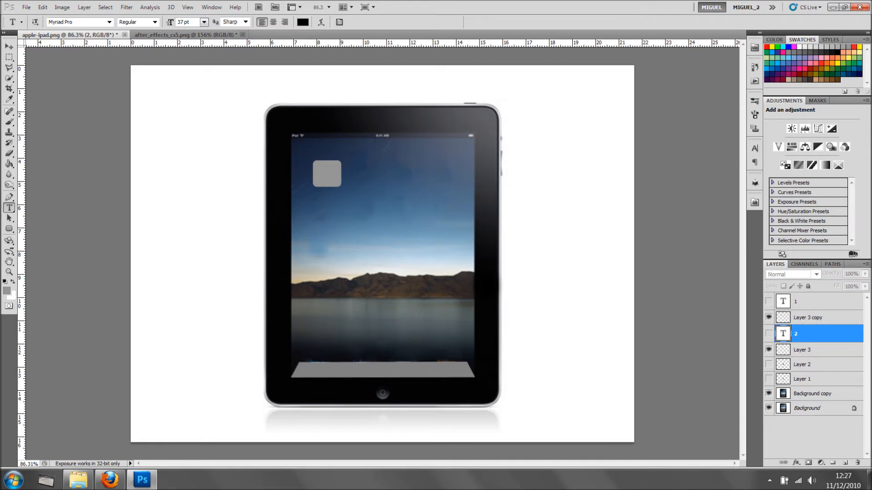
{"action": "left_click", "coordinate": [768, 349]}
{"action": "left_click", "coordinate": [769, 393]}
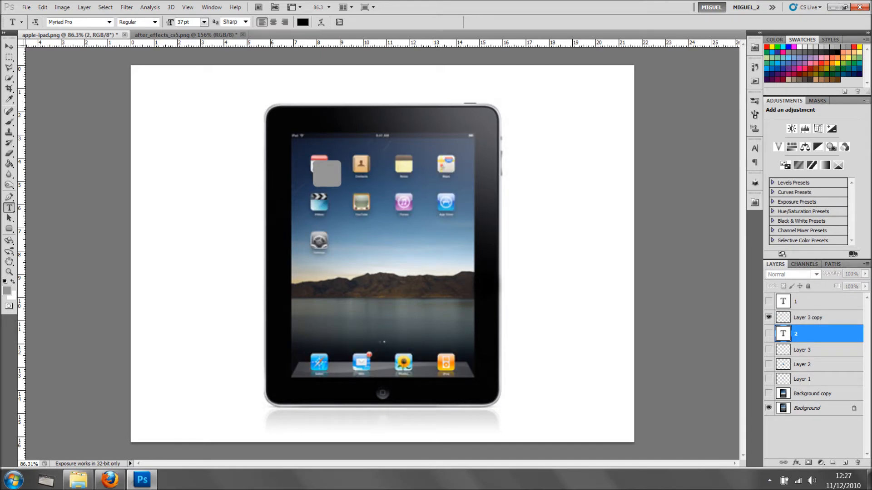
{"action": "left_click", "coordinate": [769, 408]}
{"action": "left_click", "coordinate": [768, 301]}
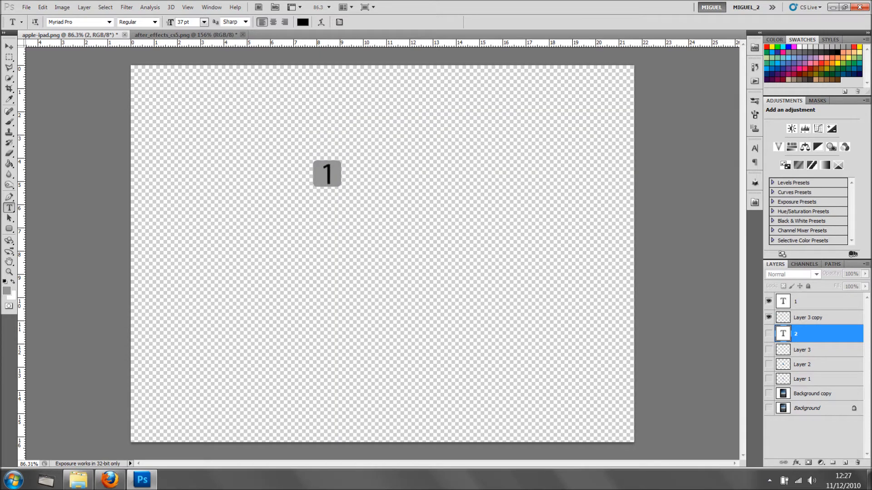
Merge the 1 text layer down into Layer 3 copy and move the merged tile lower and to the right.
{"action": "left_click", "coordinate": [817, 301]}
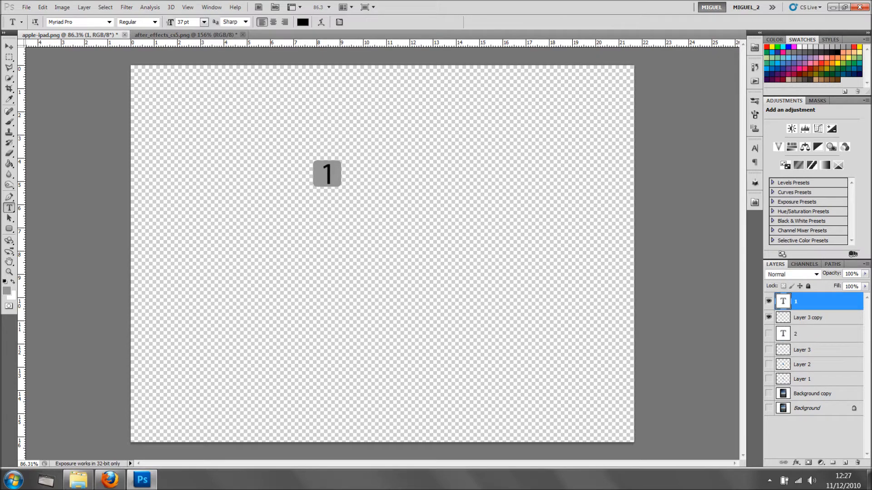
{"action": "right_click", "coordinate": [817, 301]}
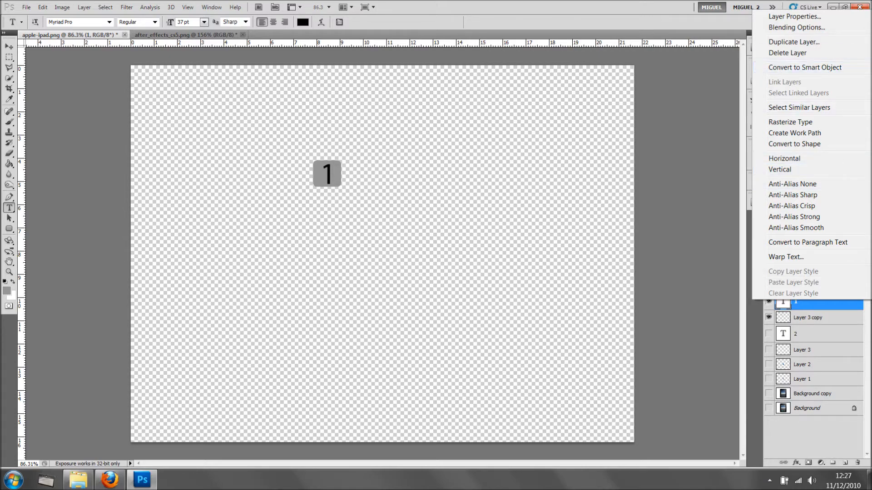
{"action": "key", "text": "Escape"}
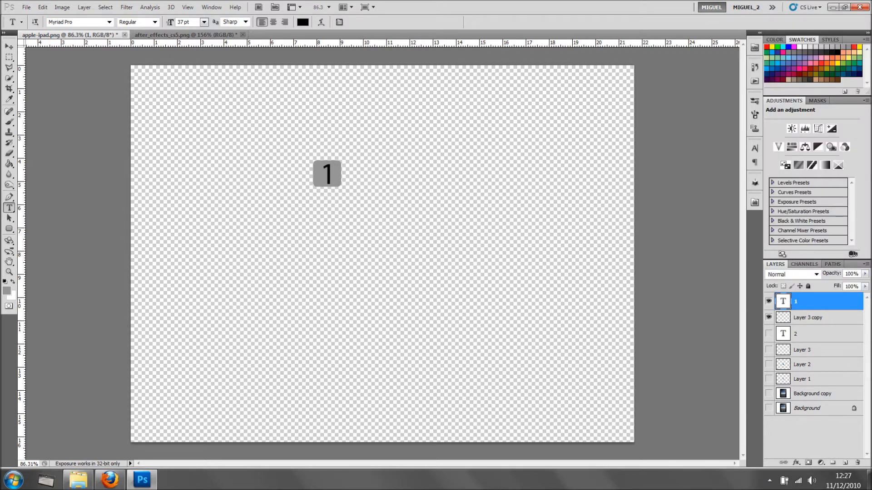
{"action": "key", "text": "Delete"}
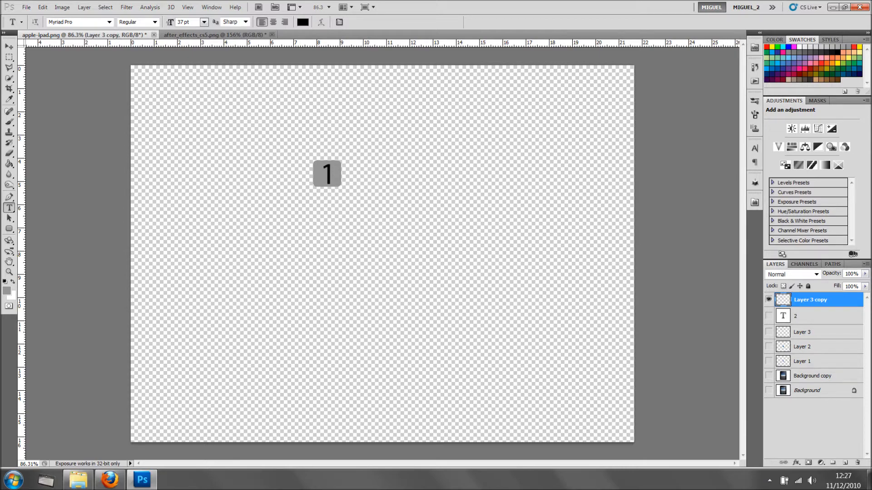
{"action": "left_click", "coordinate": [866, 264]}
{"action": "key", "text": "Escape"}
{"action": "key", "text": "v"}
{"action": "left_click_drag", "start_coordinate": [327, 173], "coordinate": [350, 227]}
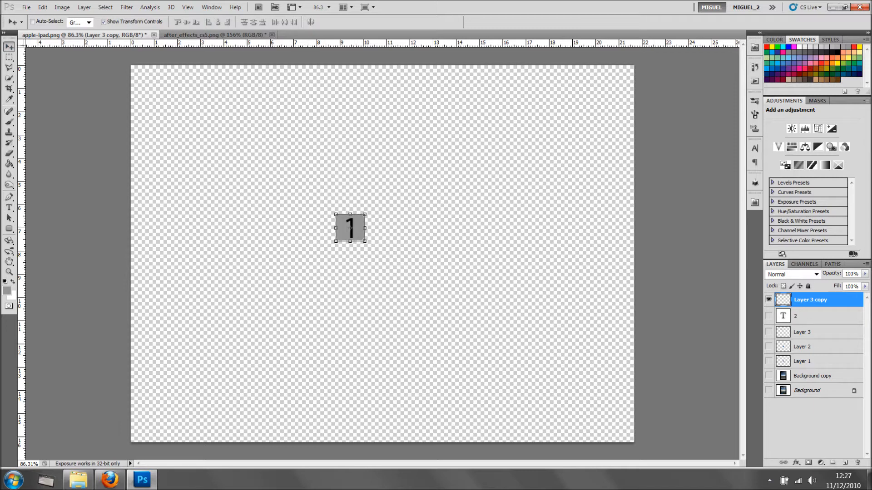
Hide Layer 3 copy, show the 2 text and Layer 3, and merge the 2 text down into Layer 3.
{"action": "left_click", "coordinate": [768, 299]}
{"action": "left_click", "coordinate": [768, 316]}
{"action": "left_click", "coordinate": [768, 332]}
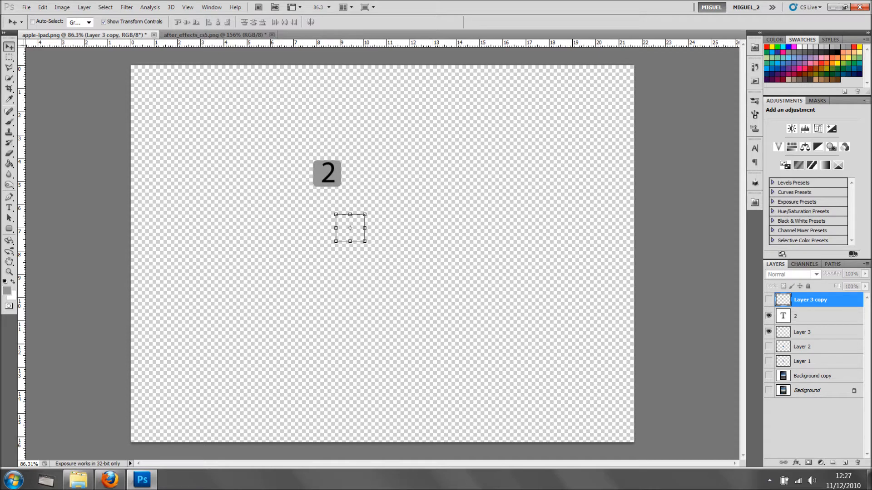
{"action": "left_click", "coordinate": [813, 316]}
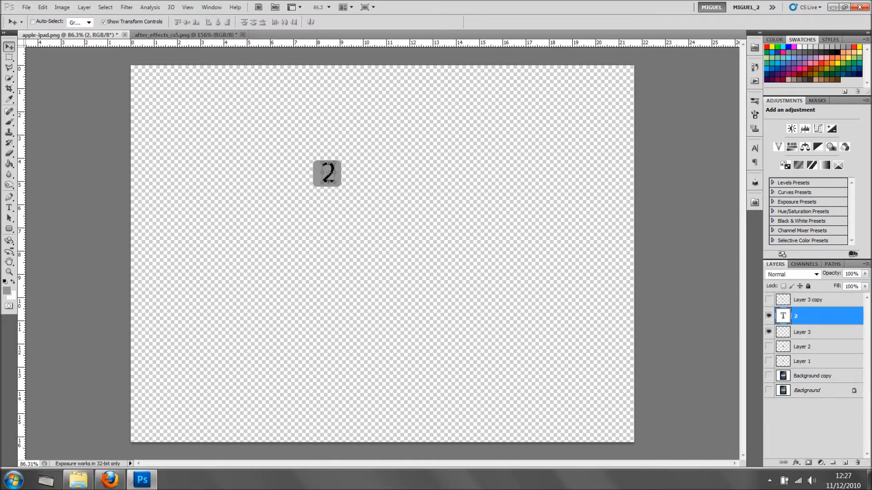
{"action": "key", "text": "ctrl+e"}
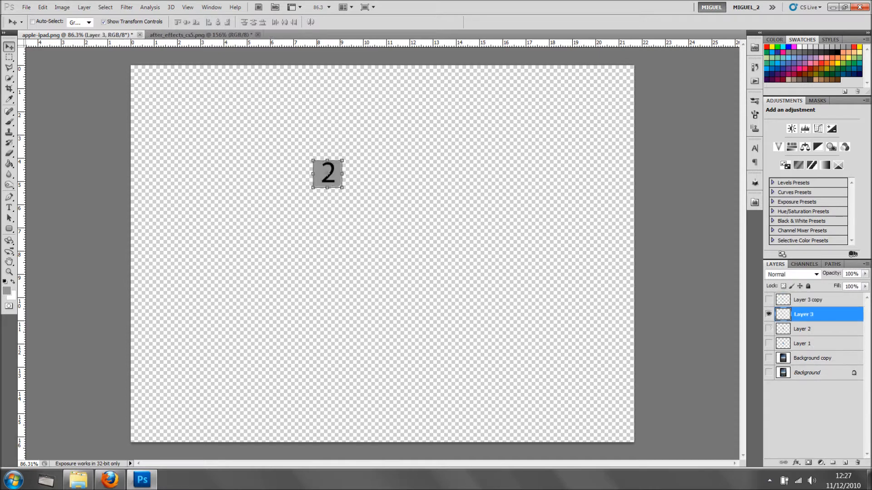
Show Layer 3 copy again and rename it 1, and rename Layer 3 as 2.
{"action": "left_click", "coordinate": [768, 300]}
{"action": "left_click", "coordinate": [813, 300]}
{"action": "right_click", "coordinate": [813, 300]}
{"action": "left_click", "coordinate": [796, 76]}
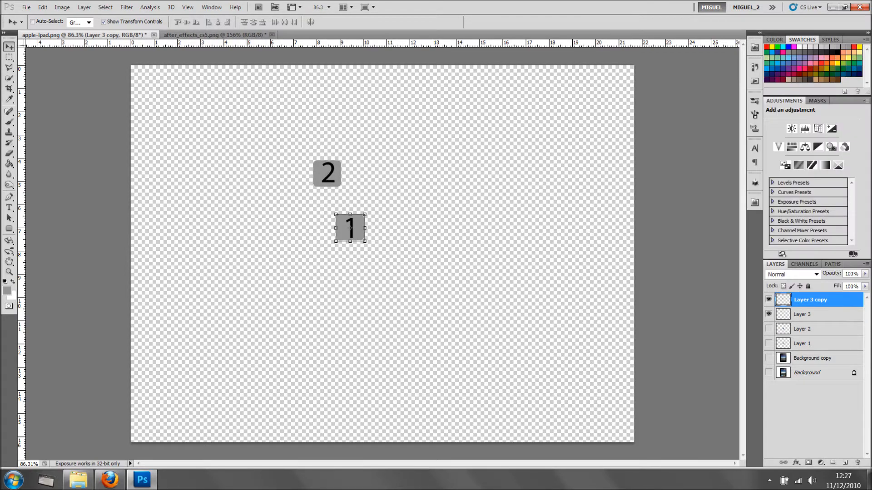
{"action": "double_click", "coordinate": [810, 300]}
{"action": "type", "text": "1"}
{"action": "key", "text": "Tab"}
{"action": "type", "text": "2"}
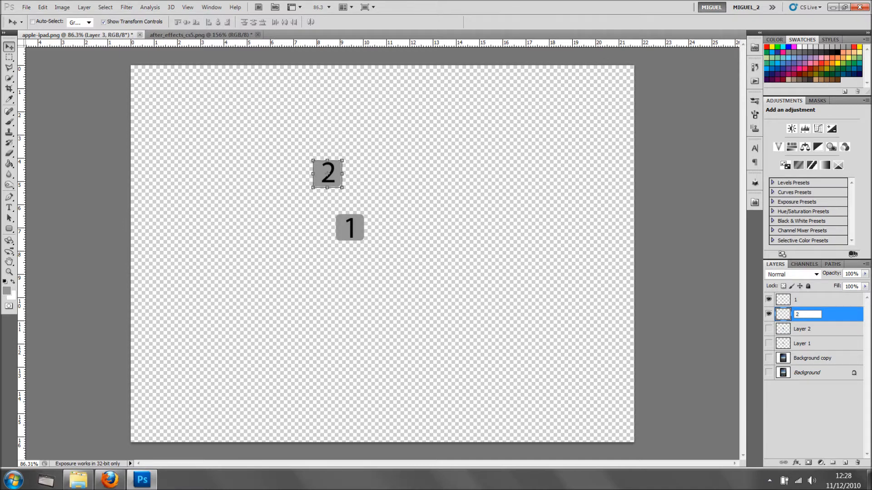
{"action": "left_click", "coordinate": [812, 415]}
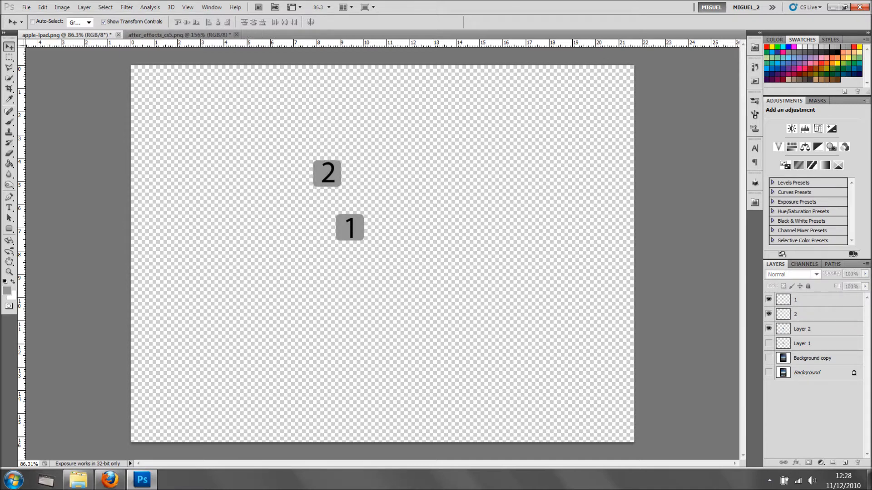
Show Layer 2 with the Ps logo and rename it 1_1, and rename Layer 1 as 2_1.
{"action": "left_click", "coordinate": [768, 329]}
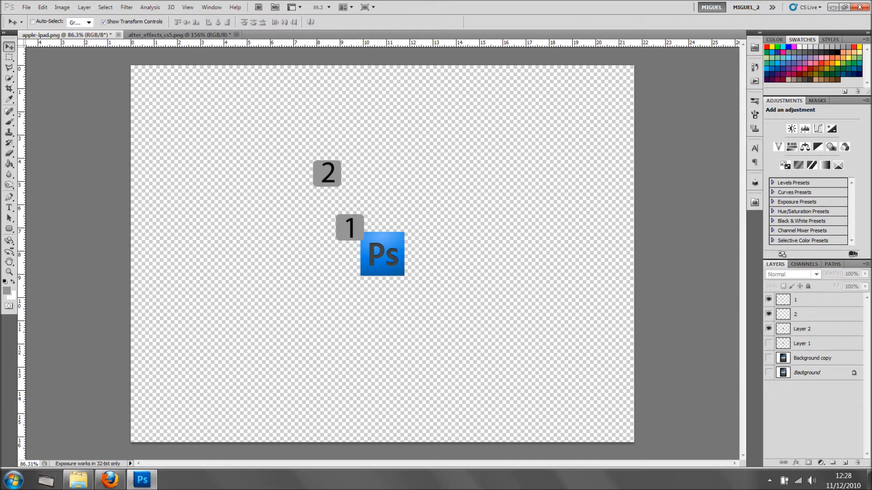
{"action": "double_click", "coordinate": [802, 329]}
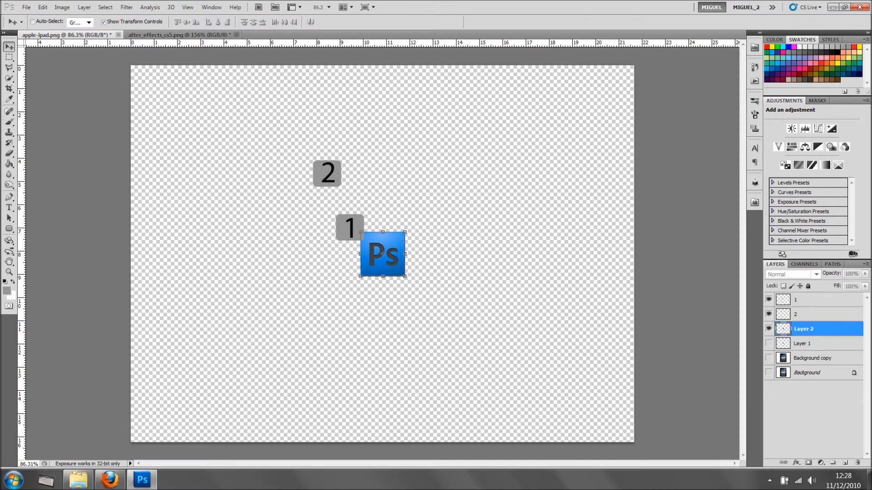
{"action": "type", "text": "1_1"}
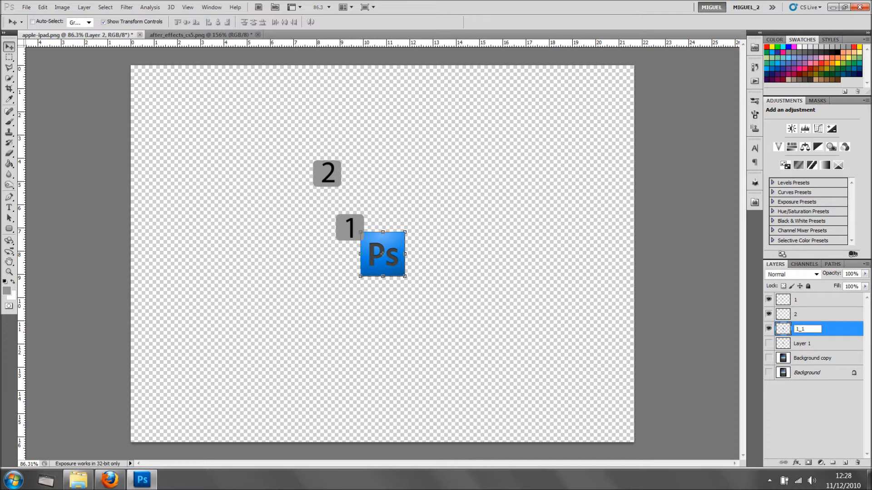
{"action": "key", "text": "Tab"}
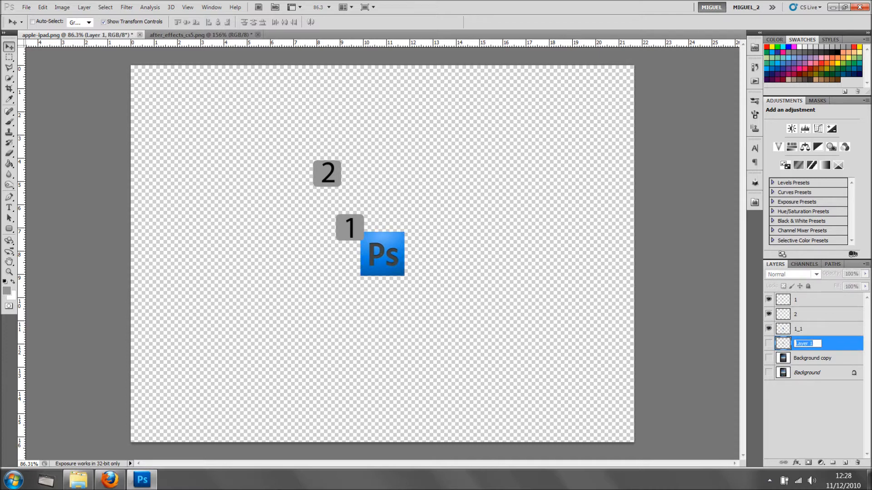
{"action": "type", "text": "2_1"}
{"action": "key", "text": "Return"}
Show the 2_1 and Background copy layers and hide layer 2.
{"action": "left_click", "coordinate": [768, 344]}
{"action": "left_click", "coordinate": [769, 358]}
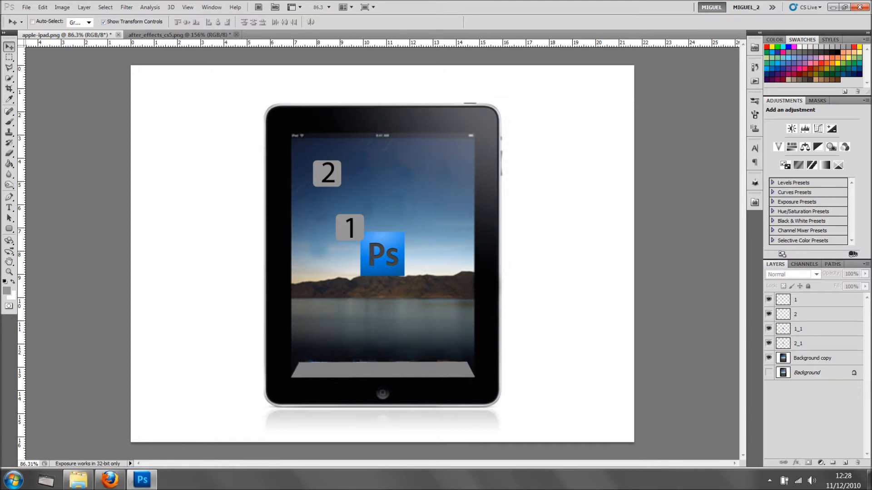
{"action": "left_click", "coordinate": [768, 313]}
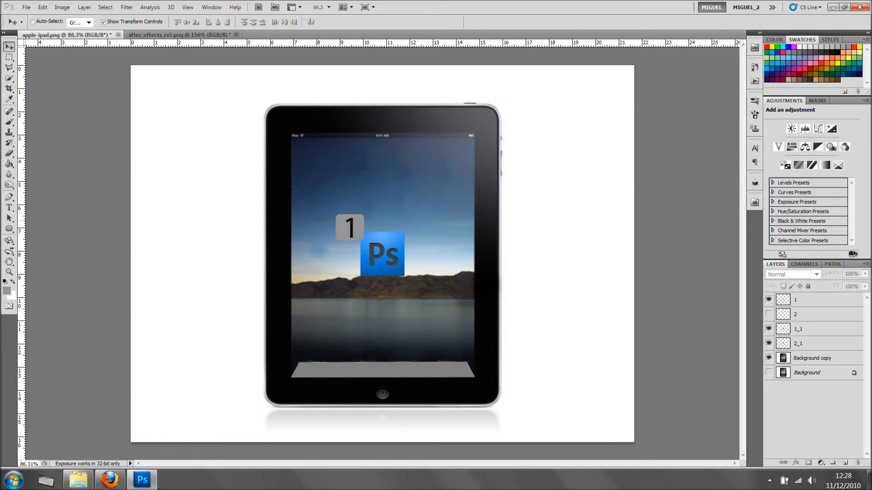
Select the 1 tile and move it to the upper part of the iPad screen, above the Ps logo.
{"action": "left_click", "coordinate": [351, 227], "text": "ctrl"}
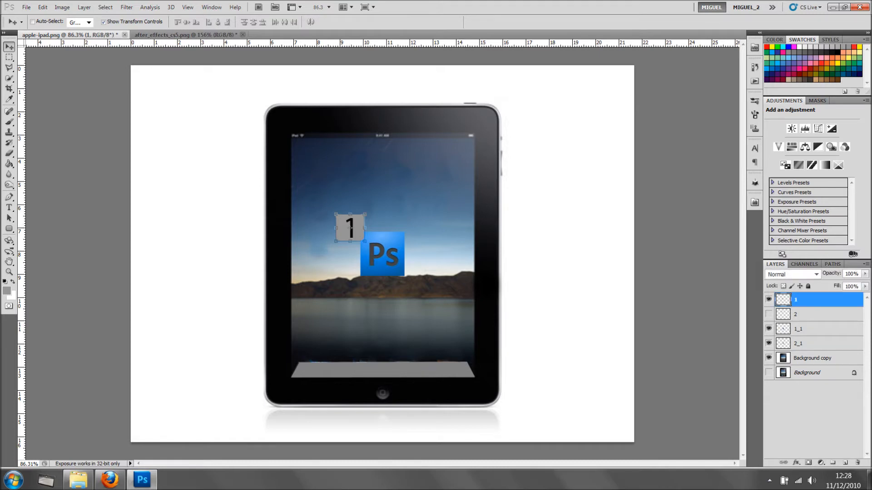
{"action": "left_click_drag", "start_coordinate": [351, 227], "coordinate": [368, 169]}
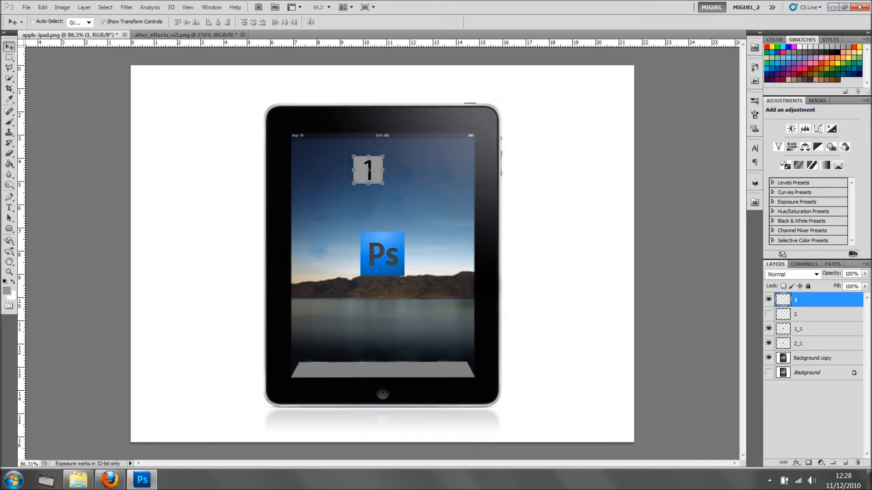
Apply a Bevel and Emboss layer style to the 1 tile, keeping the default Inner Bevel settings.
{"action": "left_click", "coordinate": [796, 462]}
{"action": "left_click", "coordinate": [818, 399]}
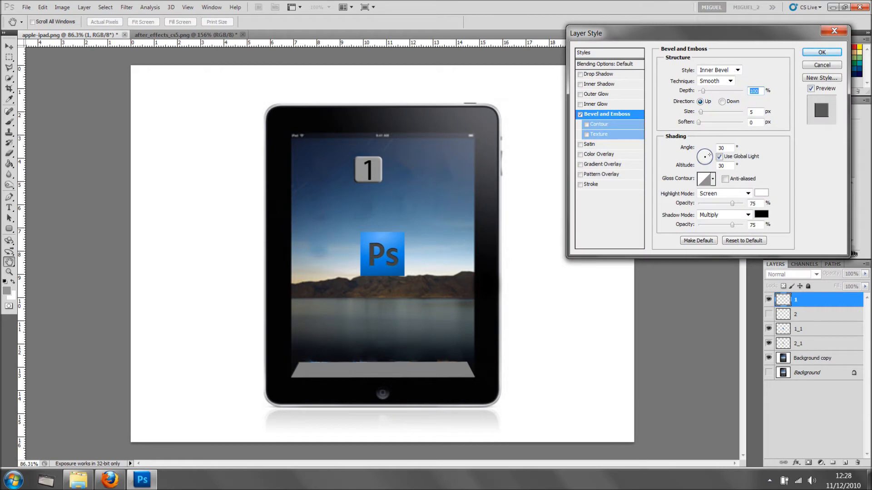
{"action": "left_click", "coordinate": [822, 52]}
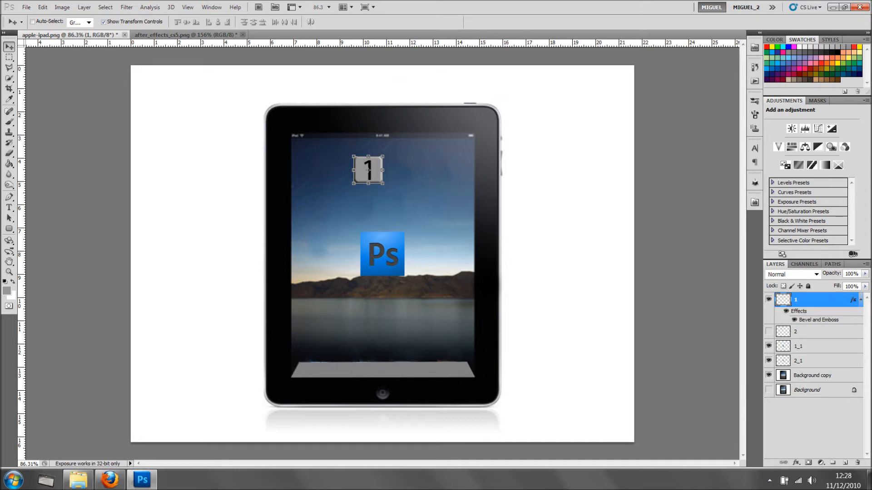
Show layer 2, copy layer 1's Bevel and Emboss effect onto it, and leave no layer selected.
{"action": "left_click", "coordinate": [769, 332]}
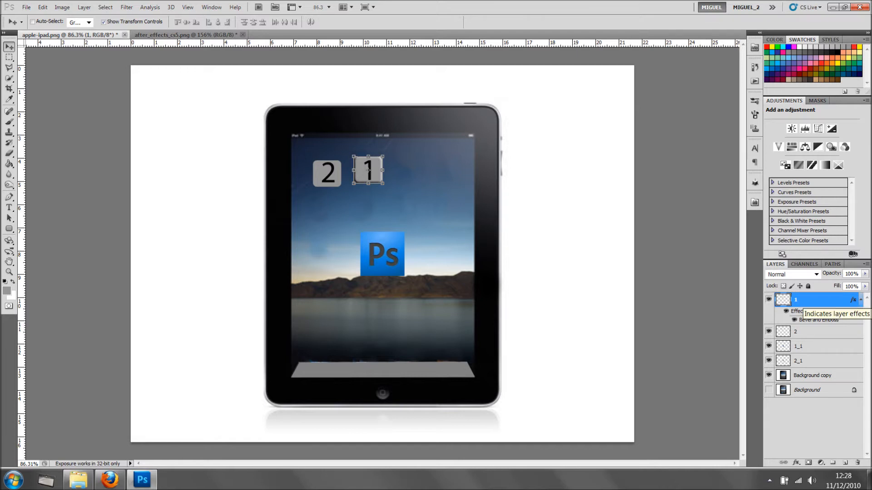
{"action": "left_click_drag", "start_coordinate": [853, 300], "coordinate": [849, 327]}
{"action": "left_click_drag", "start_coordinate": [849, 327], "coordinate": [849, 331]}
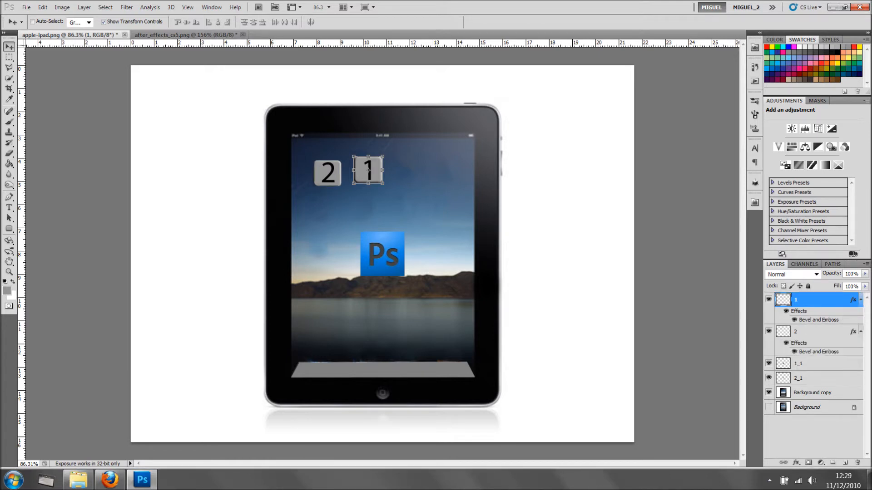
{"action": "left_click", "coordinate": [814, 433]}
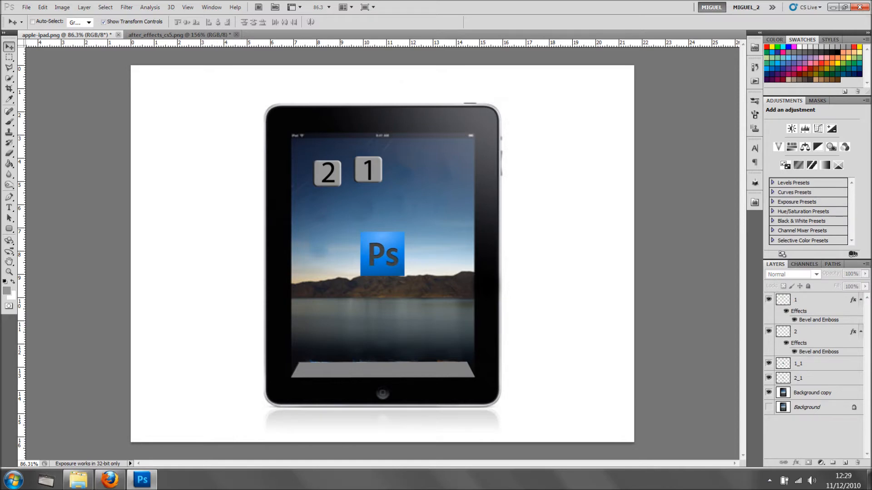
Move the Ps logo aside to uncover the AE logo, then hide and show layer 1_1.
{"action": "left_click", "coordinate": [368, 169], "text": "ctrl"}
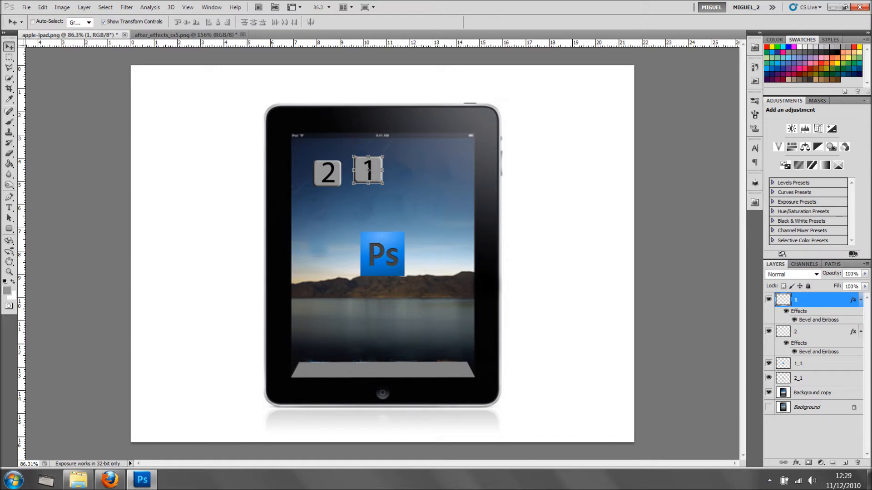
{"action": "left_click", "coordinate": [383, 252], "text": "ctrl"}
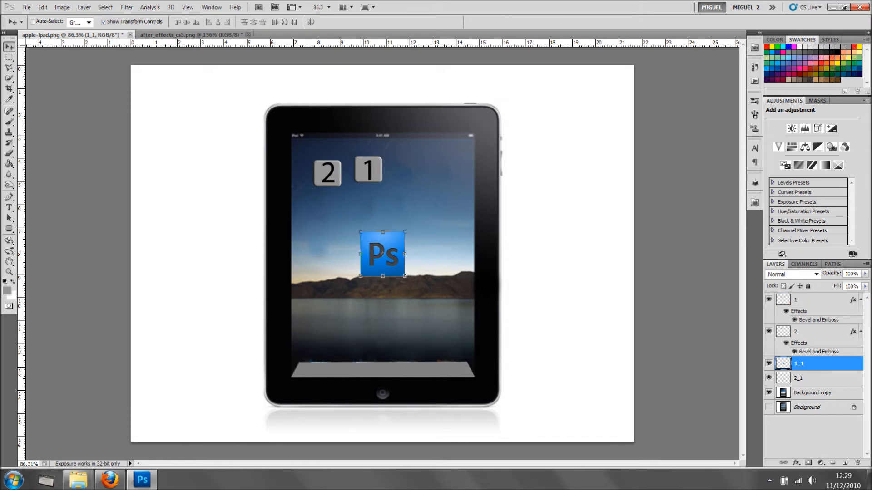
{"action": "left_click_drag", "start_coordinate": [382, 253], "coordinate": [320, 249]}
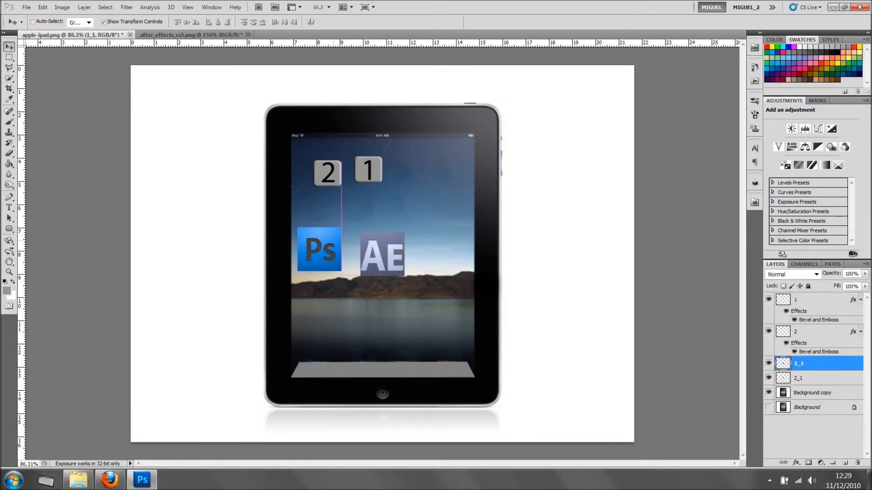
{"action": "left_click", "coordinate": [768, 364]}
{"action": "left_click", "coordinate": [769, 378]}
{"action": "left_click", "coordinate": [768, 378]}
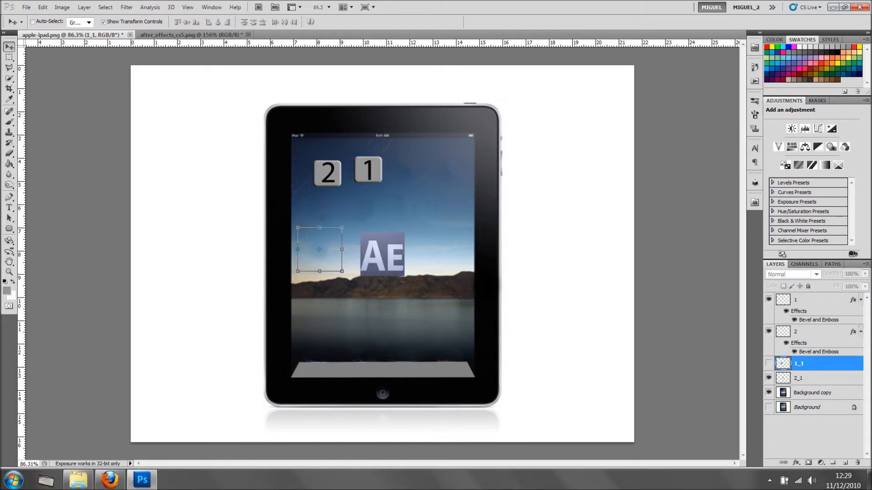
{"action": "left_click", "coordinate": [768, 363]}
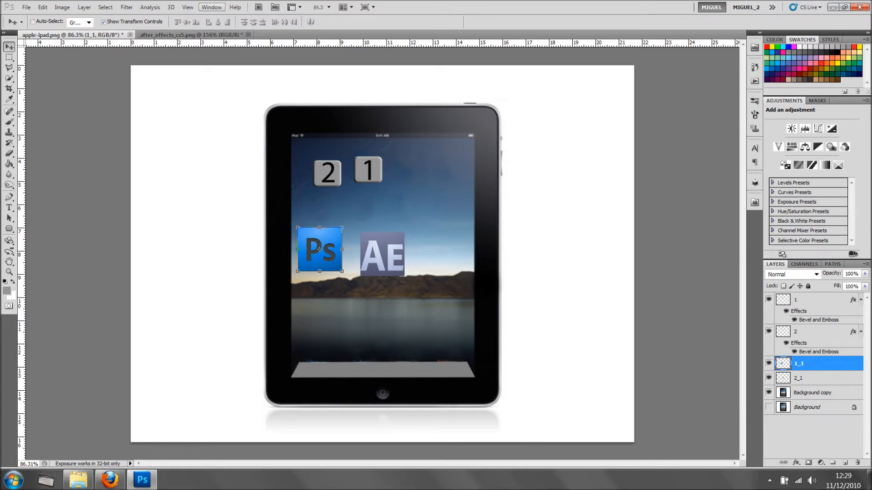
Check the snapping and Smart Guides display options, and move the Ps logo back exactly over the AE logo.
{"action": "left_click", "coordinate": [188, 6]}
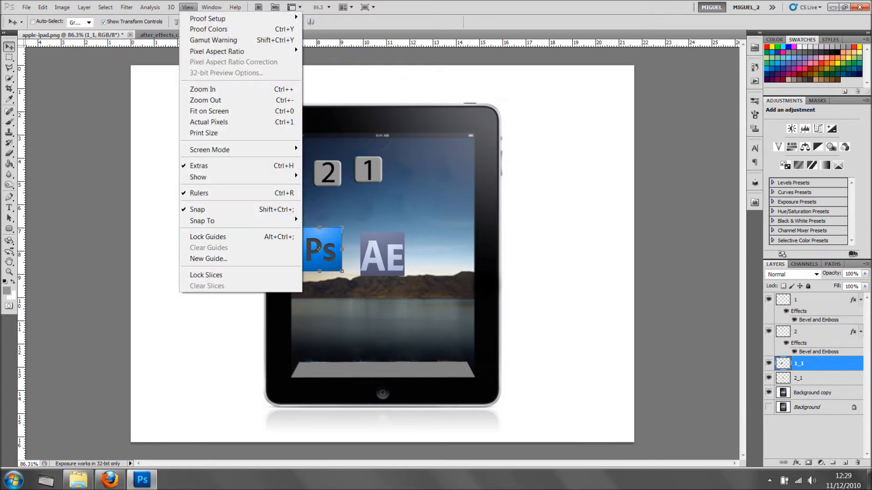
{"action": "mouse_move", "coordinate": [202, 221]}
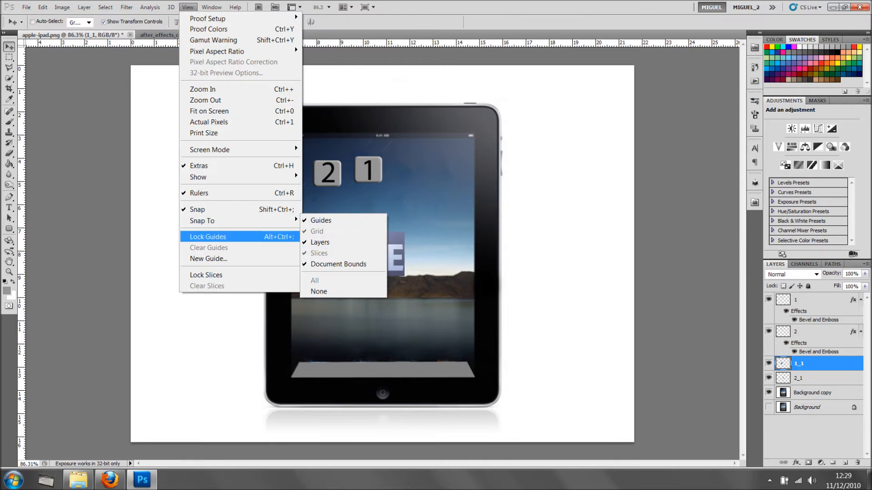
{"action": "mouse_move", "coordinate": [241, 177]}
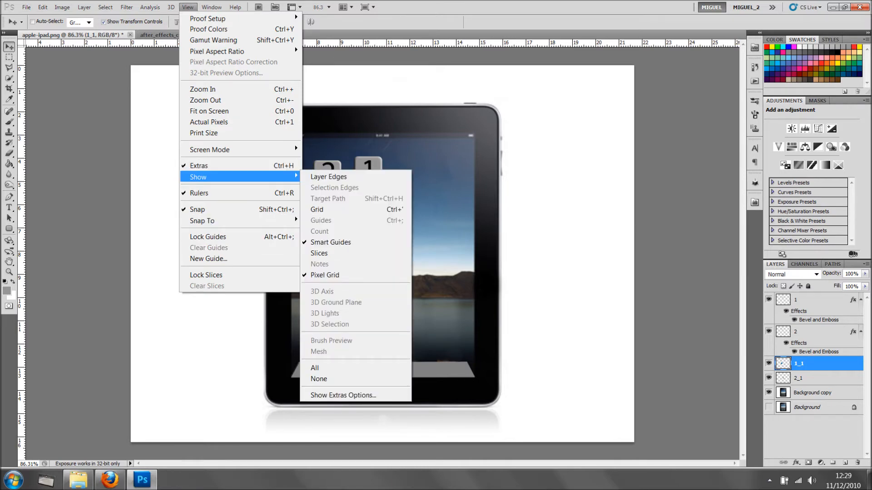
{"action": "left_click", "coordinate": [699, 237]}
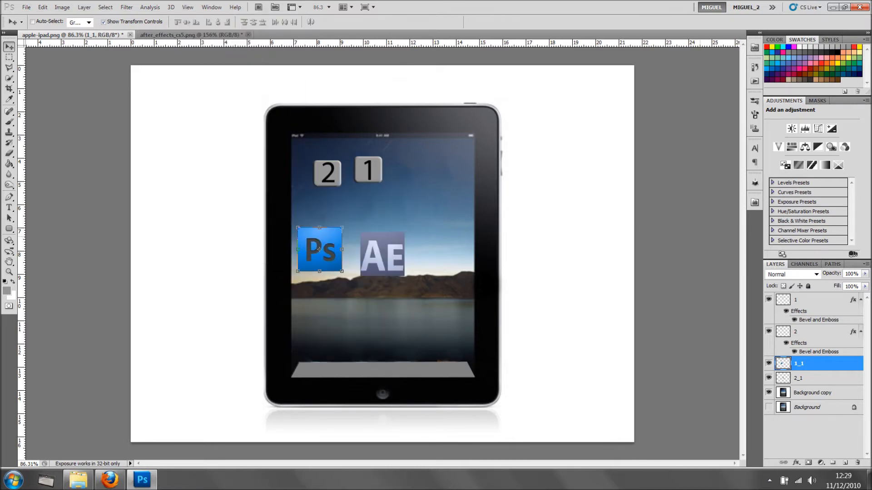
{"action": "left_click_drag", "start_coordinate": [320, 249], "coordinate": [382, 252]}
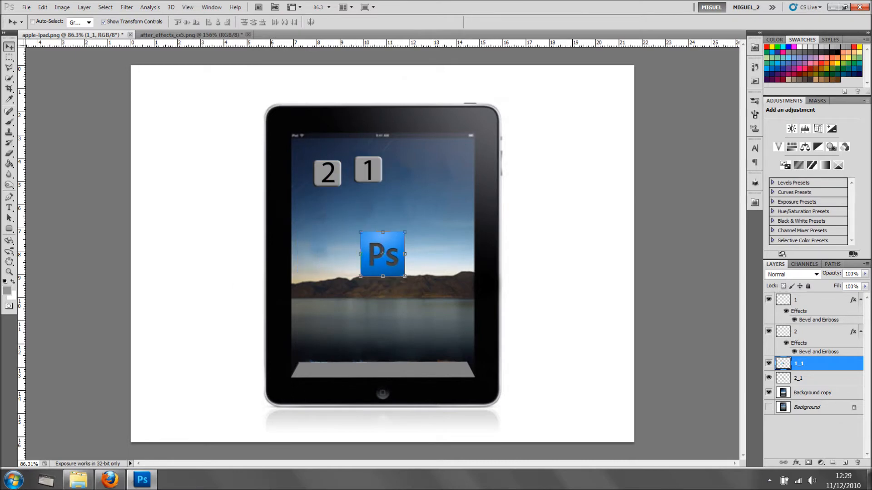
Move the 2 tile onto the Ps logo, and centre layers 1, 2, 1_1 and 2_1 horizontally and vertically on the whole canvas.
{"action": "left_click", "coordinate": [813, 332]}
{"action": "left_click_drag", "start_coordinate": [327, 174], "coordinate": [390, 275]}
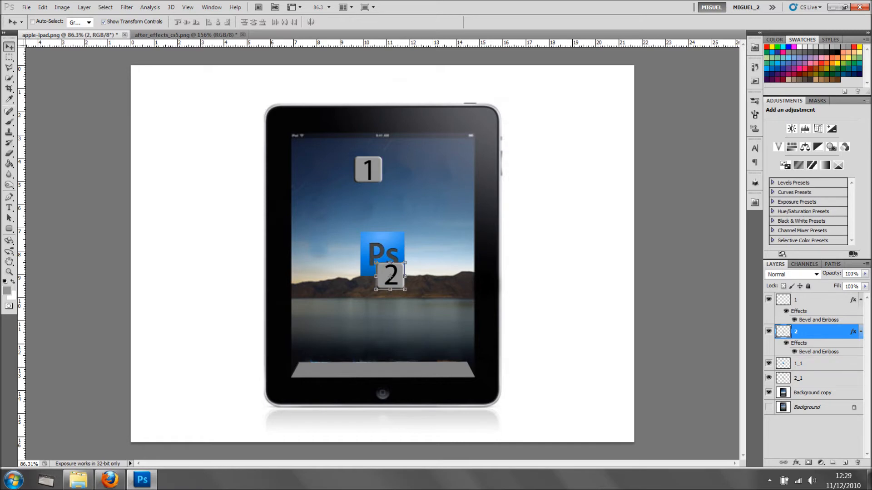
{"action": "left_click", "coordinate": [813, 378]}
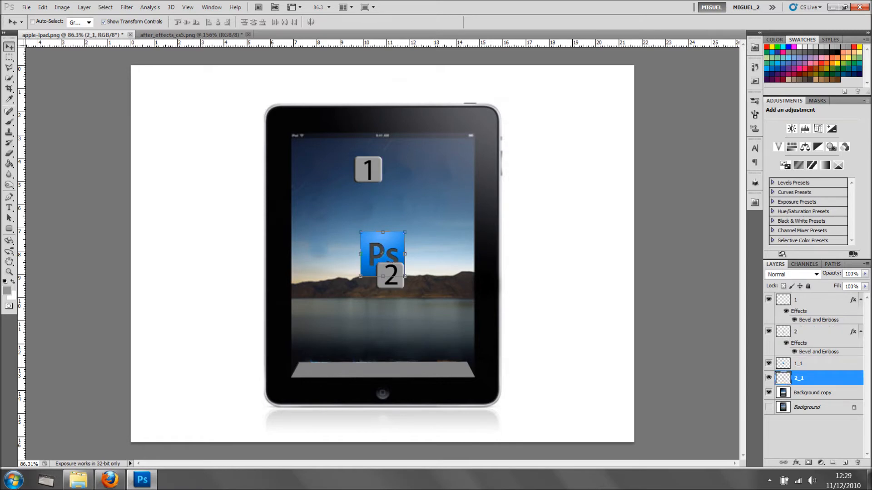
{"action": "left_click", "coordinate": [812, 300], "text": "shift"}
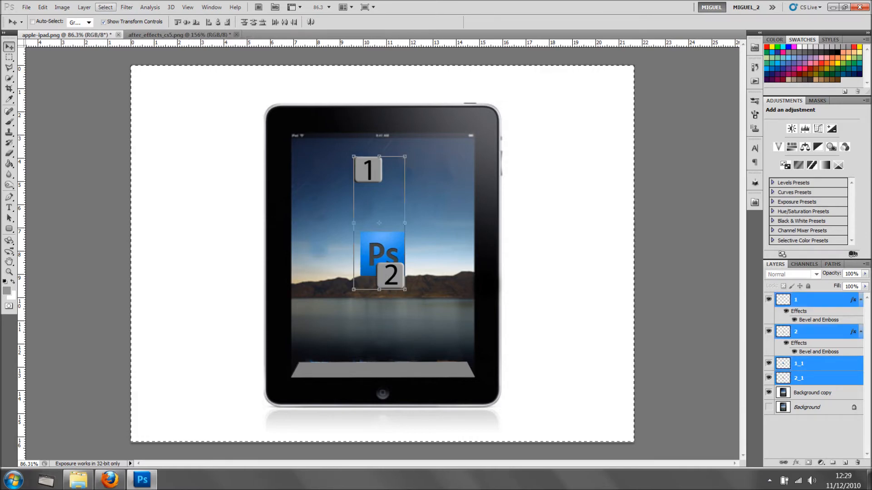
{"action": "left_click", "coordinate": [105, 8]}
{"action": "key", "text": "Escape"}
{"action": "left_click", "coordinate": [218, 22]}
{"action": "left_click", "coordinate": [218, 22]}
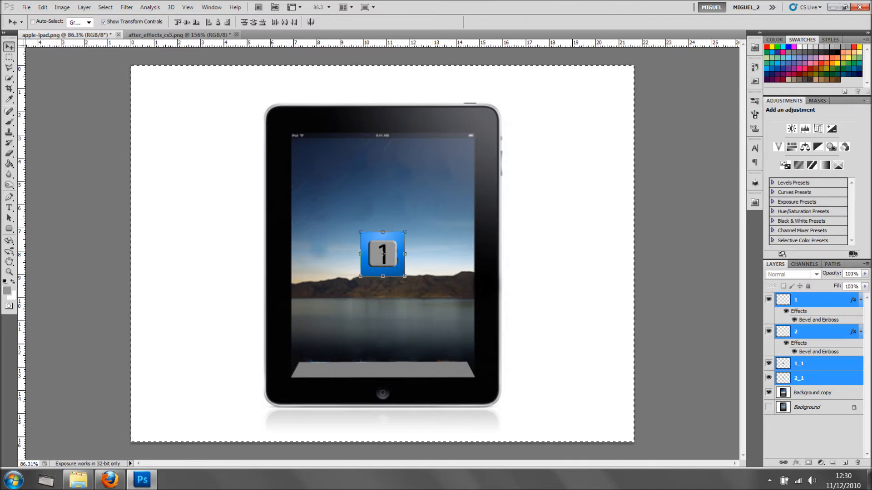
{"action": "key", "text": "ctrl+d"}
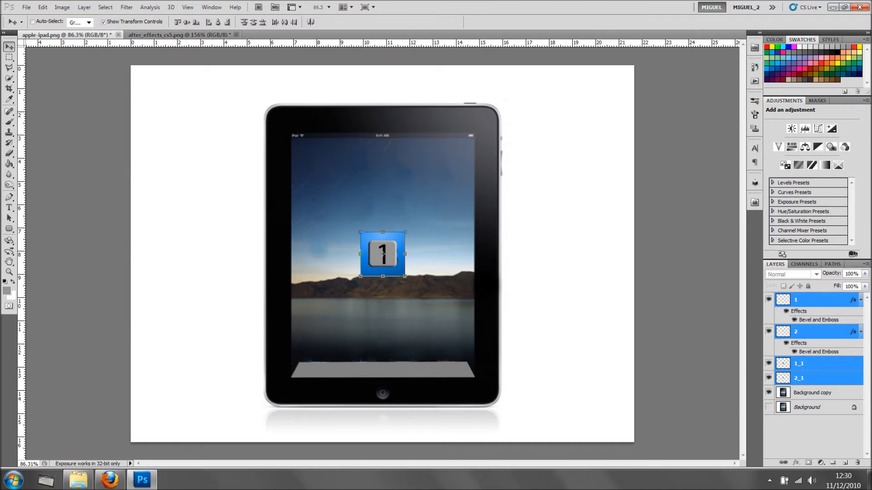
Scale the 1_1 and 2_1 logos together about their centre to 66.91% to match the numbered tiles.
{"action": "left_click", "coordinate": [817, 364]}
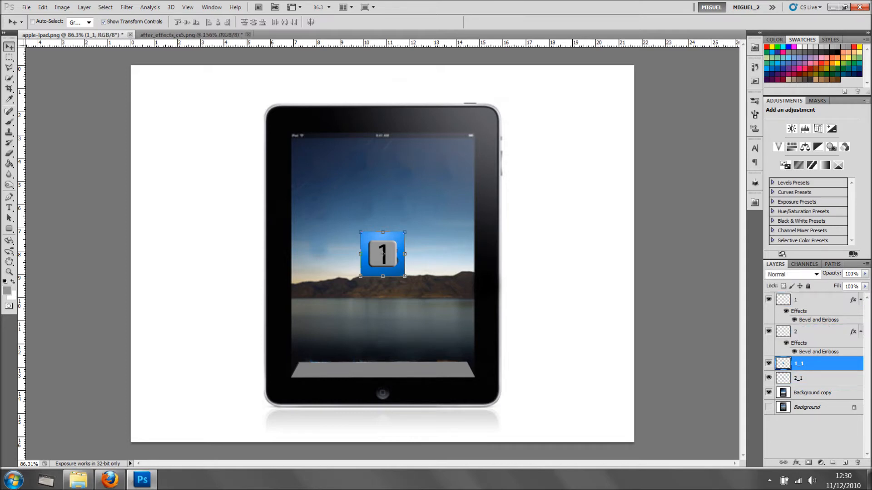
{"action": "left_click", "coordinate": [817, 378], "text": "shift"}
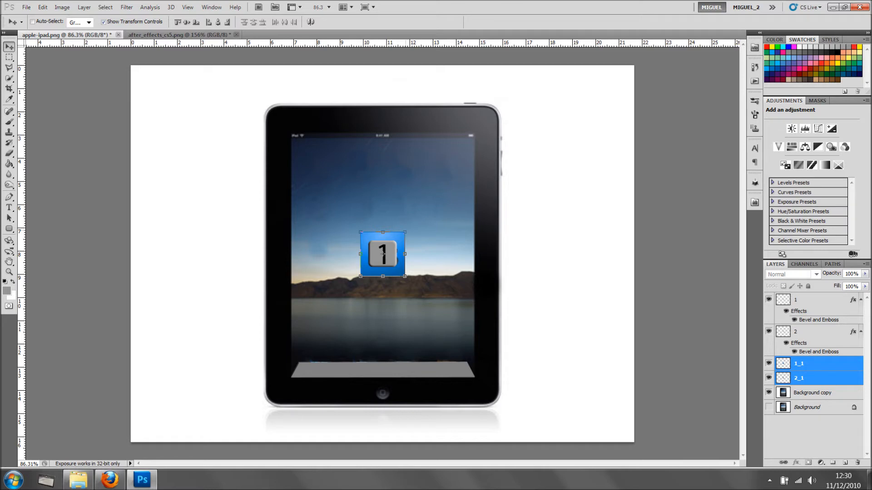
{"action": "left_click_drag", "start_coordinate": [405, 276], "coordinate": [397, 269]}
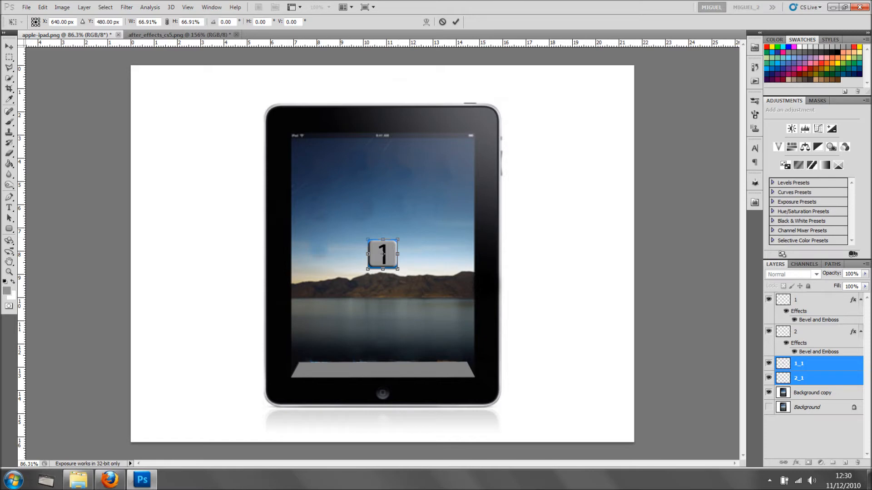
{"action": "left_click", "coordinate": [455, 21]}
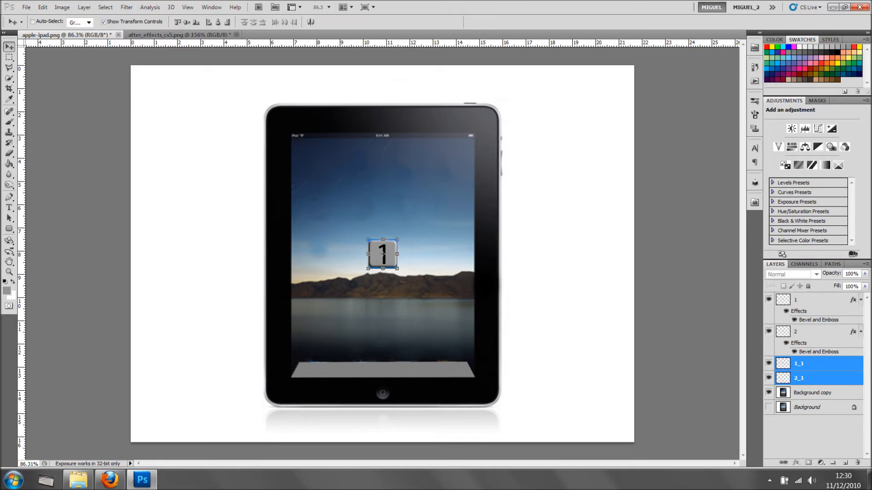
Trim the logos on layers 1_1 and 2_1 to layer 2's rounded tile outline by deleting everything outside it, and clear the selection.
{"action": "left_click", "coordinate": [817, 332]}
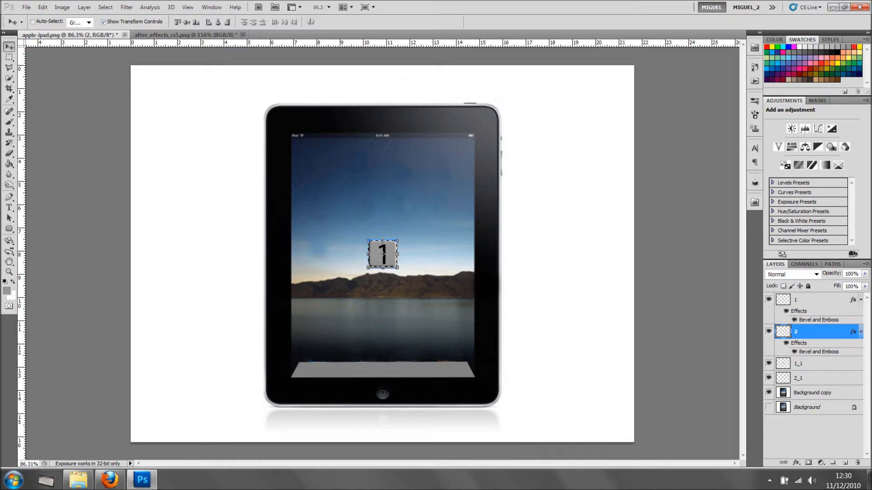
{"action": "key", "text": "alt+bracketleft"}
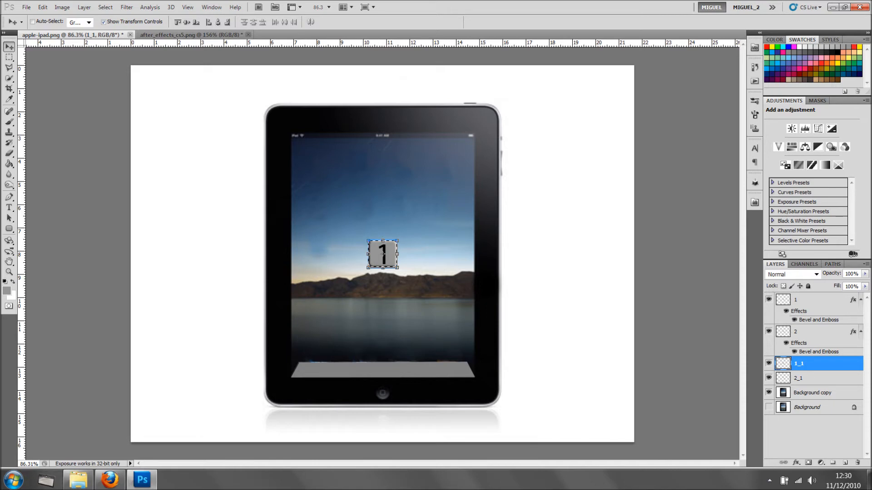
{"action": "key", "text": "ctrl+a"}
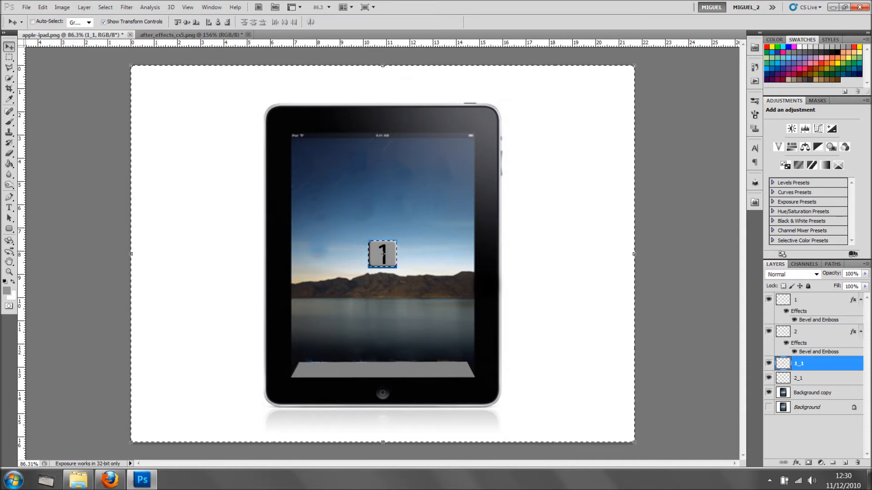
{"action": "left_click", "coordinate": [105, 7]}
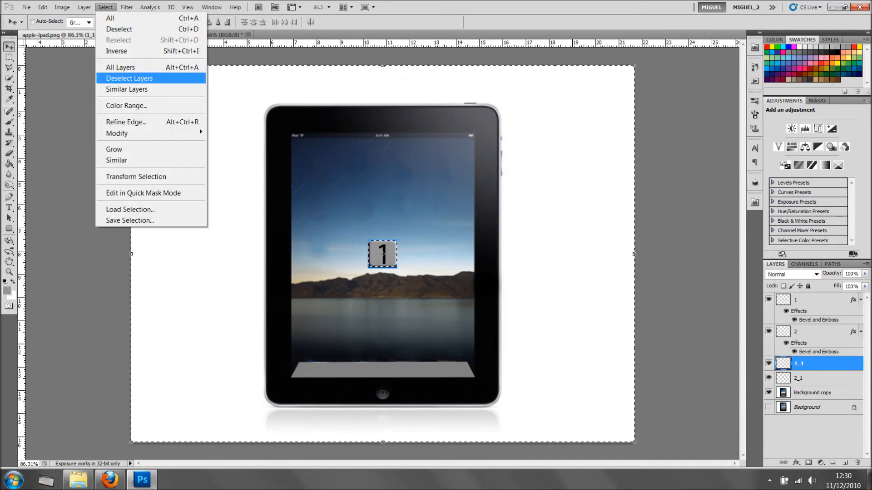
{"action": "key", "text": "Escape"}
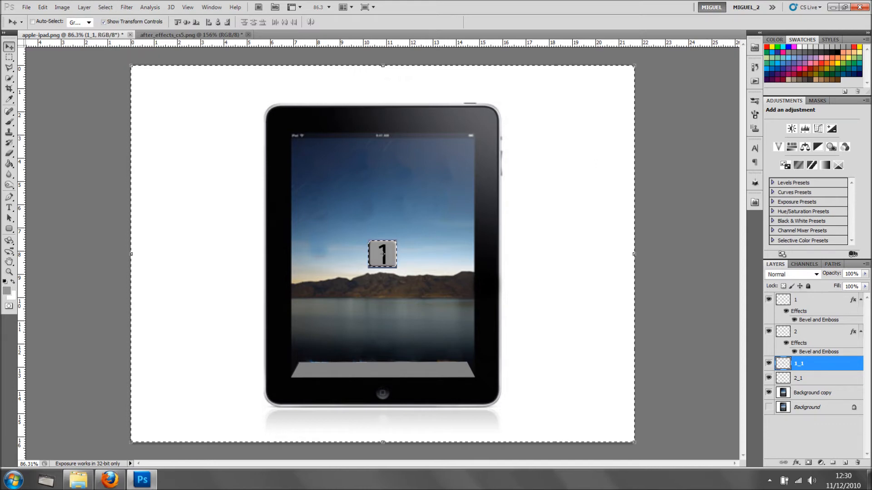
{"action": "key", "text": "alt+bracketleft"}
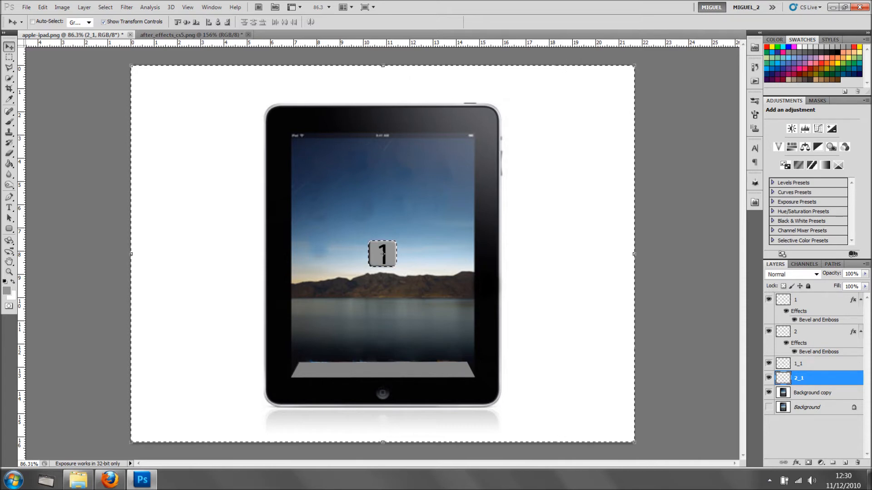
{"action": "key", "text": "ctrl+d"}
{"action": "left_click", "coordinate": [105, 7]}
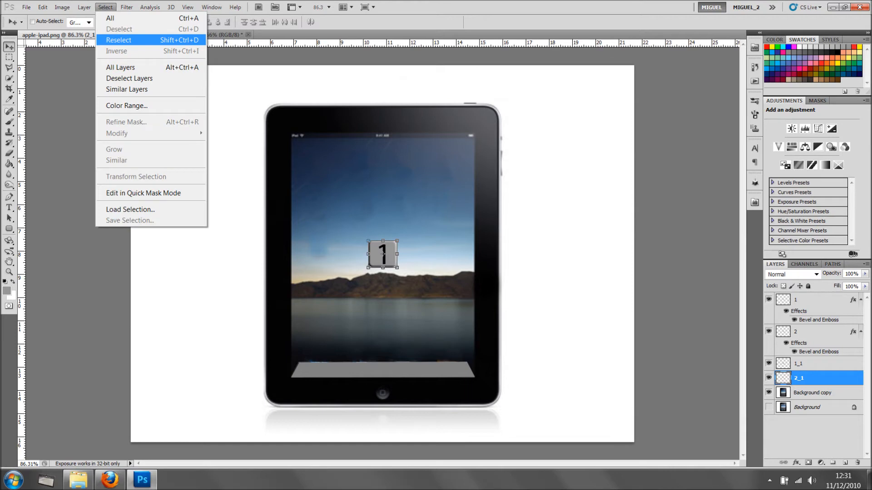
{"action": "left_click", "coordinate": [105, 8]}
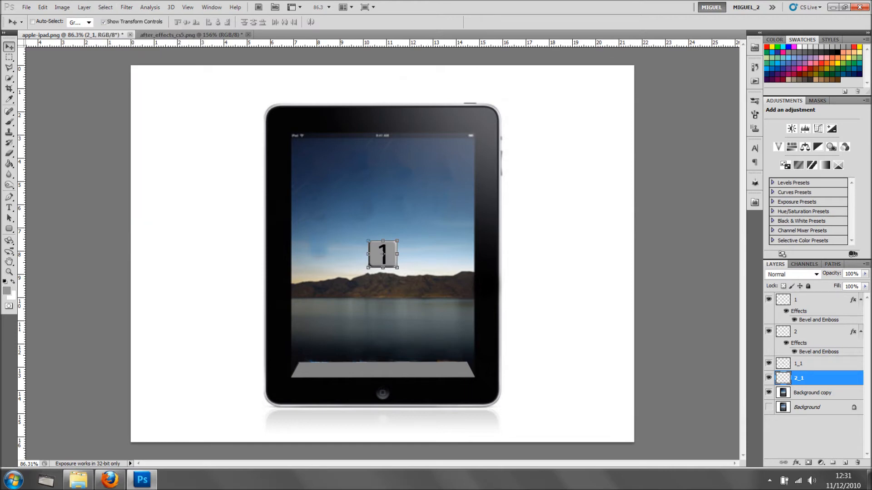
Move the AE logo to the upper right of the iPad screen and the Ps logo to the upper left, at the same height.
{"action": "left_click_drag", "start_coordinate": [382, 254], "coordinate": [397, 174]}
{"action": "left_click", "coordinate": [383, 255], "text": "ctrl"}
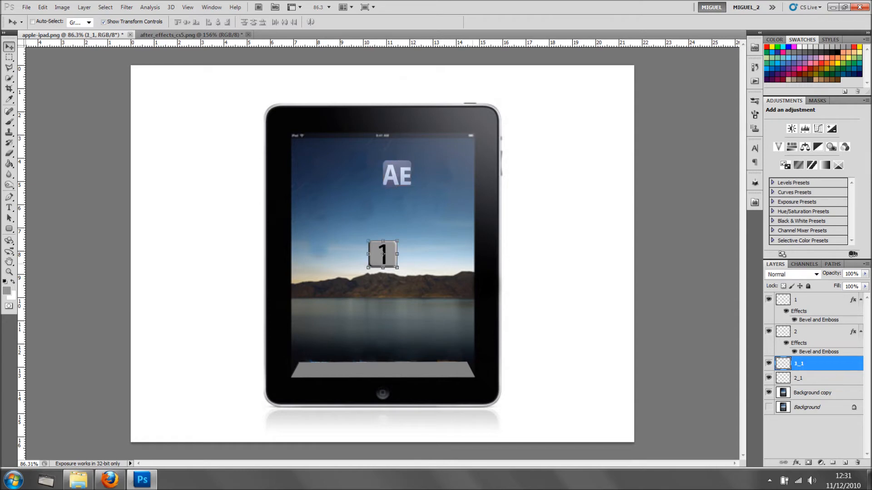
{"action": "left_click_drag", "start_coordinate": [383, 254], "coordinate": [342, 174]}
Place the 2 tile exactly over the AE logo and the 1 tile exactly over the Ps logo.
{"action": "left_click", "coordinate": [383, 254], "text": "ctrl"}
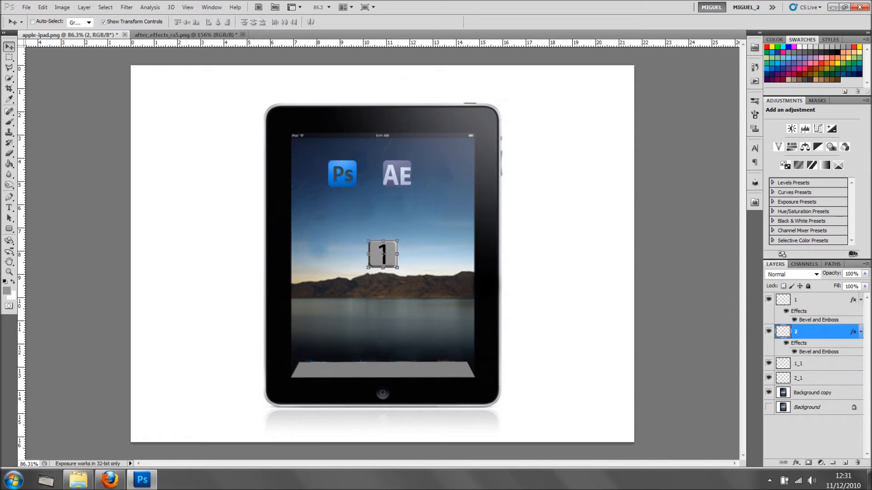
{"action": "left_click_drag", "start_coordinate": [383, 255], "coordinate": [398, 174]}
{"action": "left_click", "coordinate": [383, 254], "text": "ctrl"}
{"action": "left_click_drag", "start_coordinate": [383, 254], "coordinate": [343, 173]}
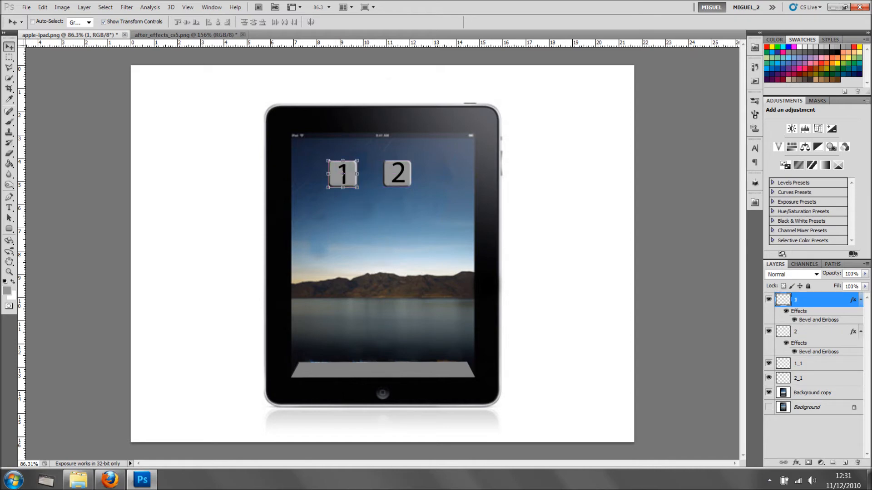
Hide tile layers 1 and 2, copy their Bevel and Emboss effect onto logo layers 1_1 and 2_1, and show both tiles again.
{"action": "left_click", "coordinate": [769, 299]}
{"action": "left_click", "coordinate": [769, 332]}
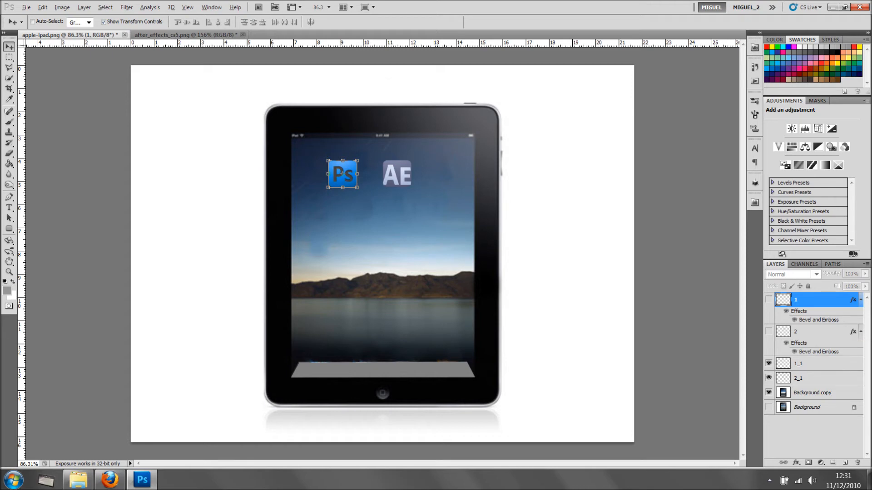
{"action": "left_click_drag", "start_coordinate": [853, 331], "coordinate": [850, 363]}
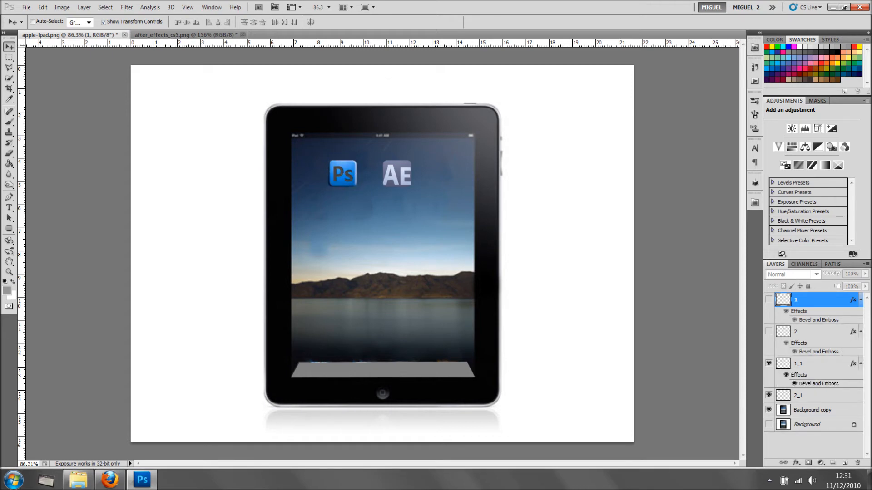
{"action": "left_click_drag", "start_coordinate": [853, 363], "coordinate": [850, 396]}
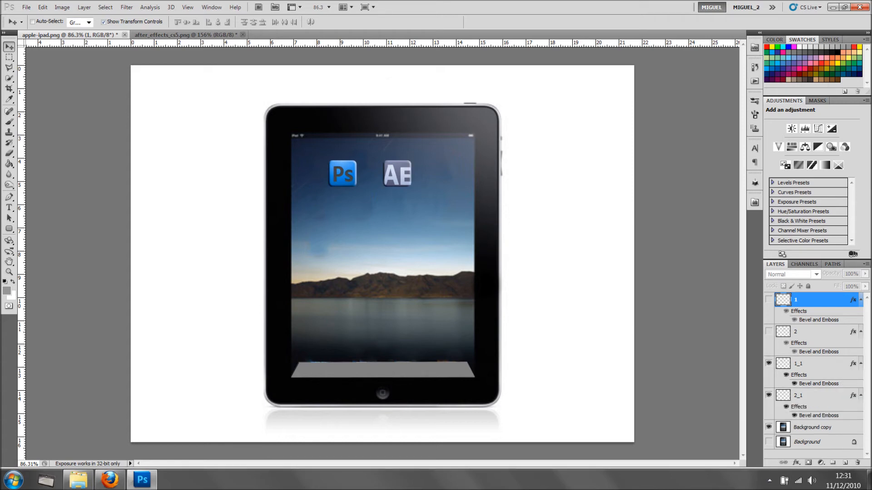
{"action": "left_click", "coordinate": [768, 299]}
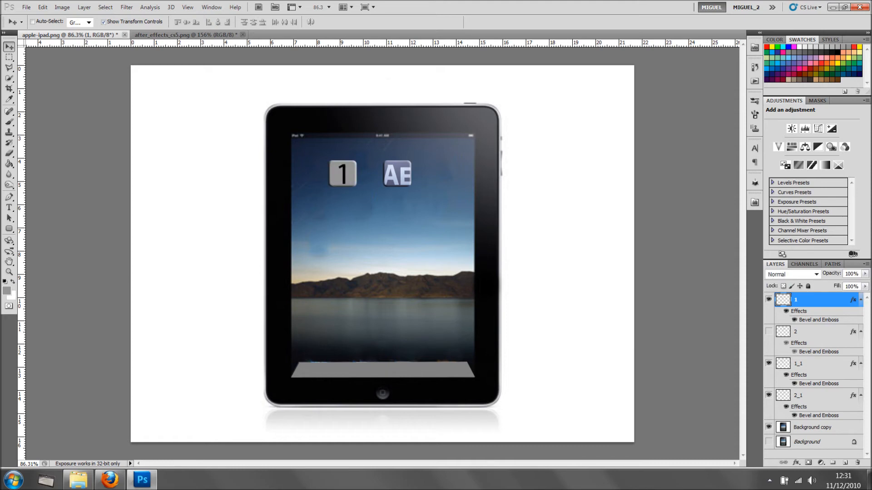
{"action": "left_click", "coordinate": [768, 331]}
Collapse the effects lists of layers 1, 2, 1_1 and 2_1.
{"action": "left_click", "coordinate": [861, 299]}
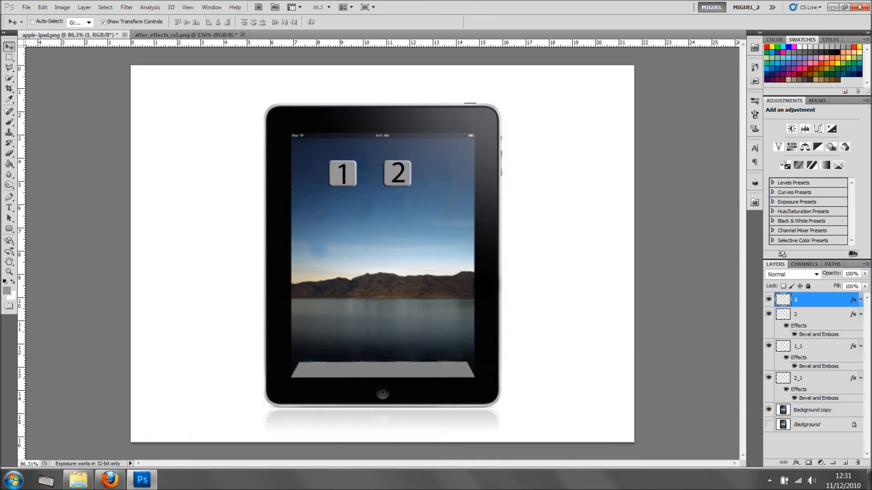
{"action": "left_click", "coordinate": [861, 314]}
{"action": "left_click", "coordinate": [860, 329]}
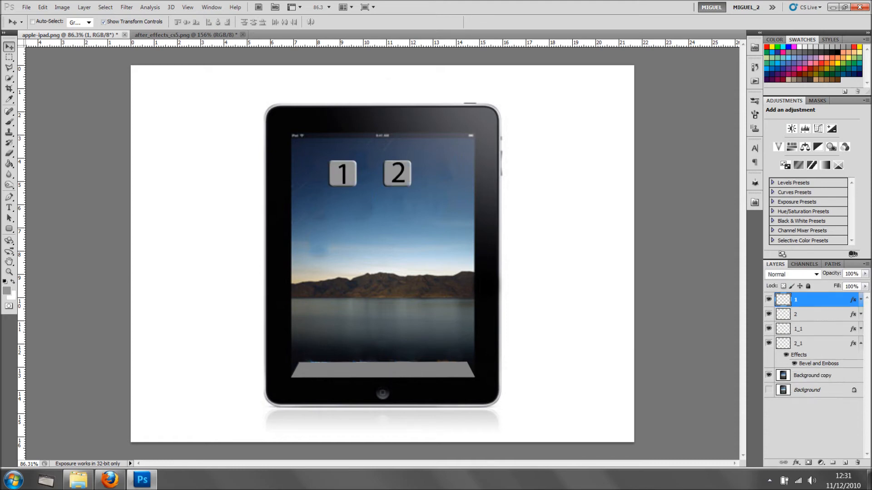
{"action": "left_click", "coordinate": [860, 344]}
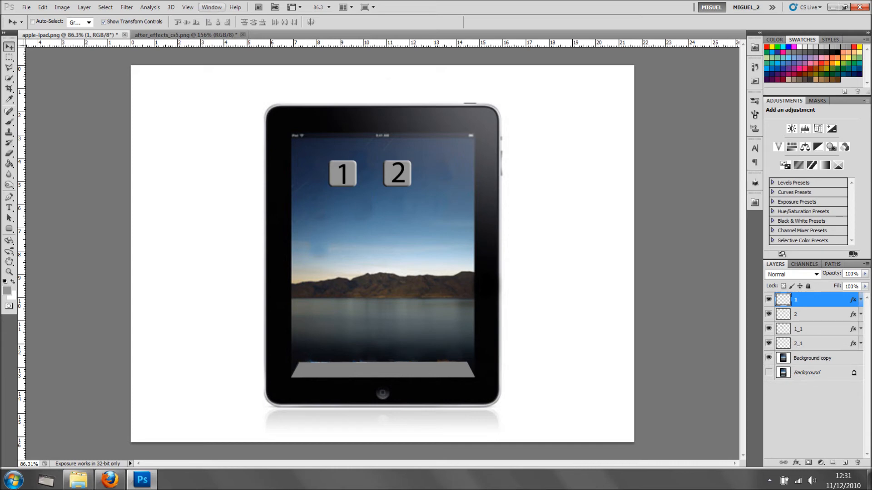
Show the Animation timeline and enlarge it until the tracks of all visible layers fit.
{"action": "left_click", "coordinate": [212, 7]}
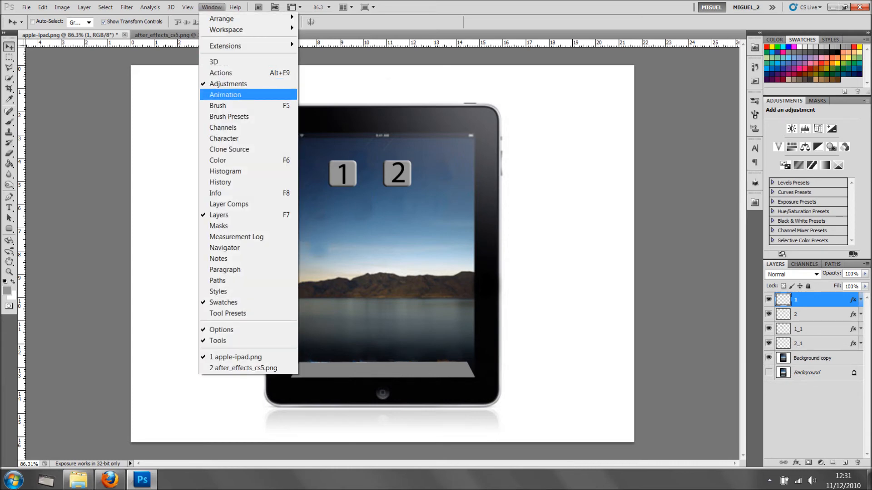
{"action": "left_click", "coordinate": [225, 95]}
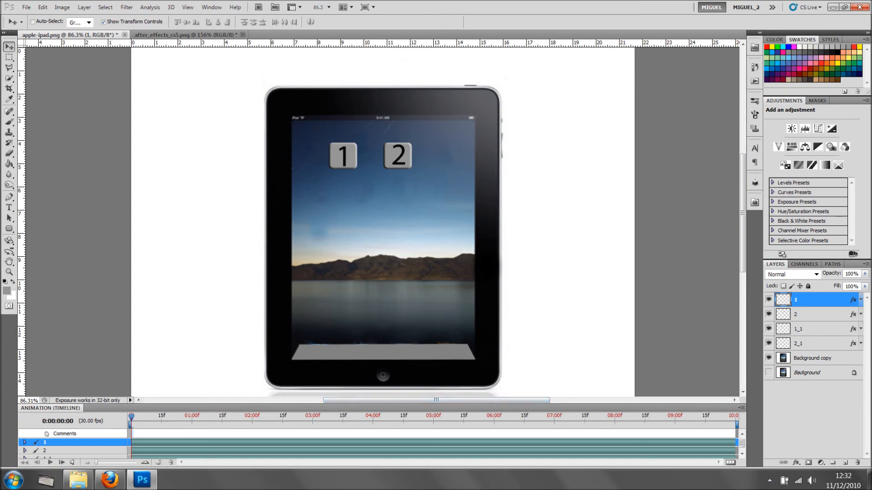
{"action": "left_click_drag", "start_coordinate": [436, 404], "coordinate": [436, 344]}
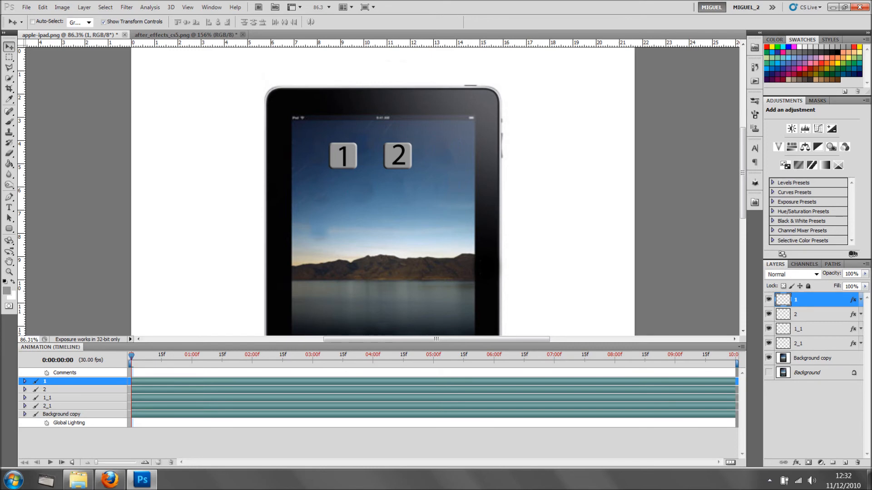
Animate layer 1's opacity from 100% at the start of the timeline to 0% at 0:00:00:15.
{"action": "left_click", "coordinate": [25, 381]}
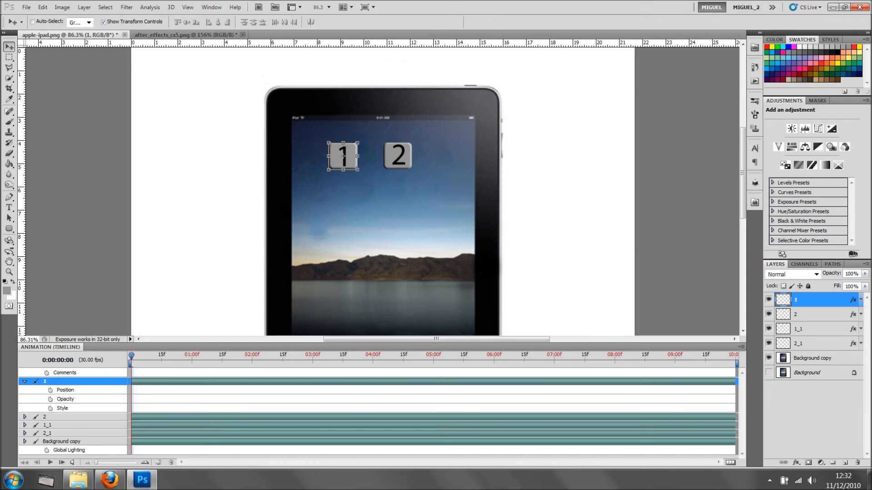
{"action": "left_click", "coordinate": [50, 400]}
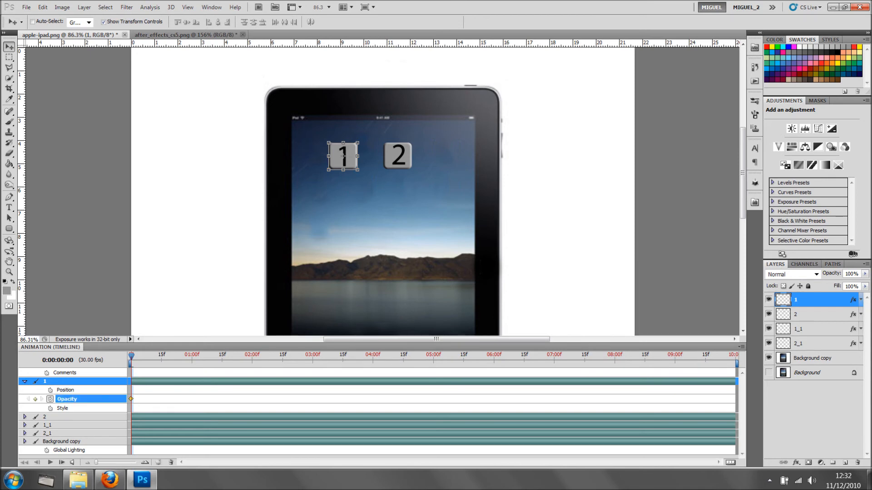
{"action": "key", "text": "space"}
{"action": "left_click_drag", "start_coordinate": [160, 357], "coordinate": [161, 357]}
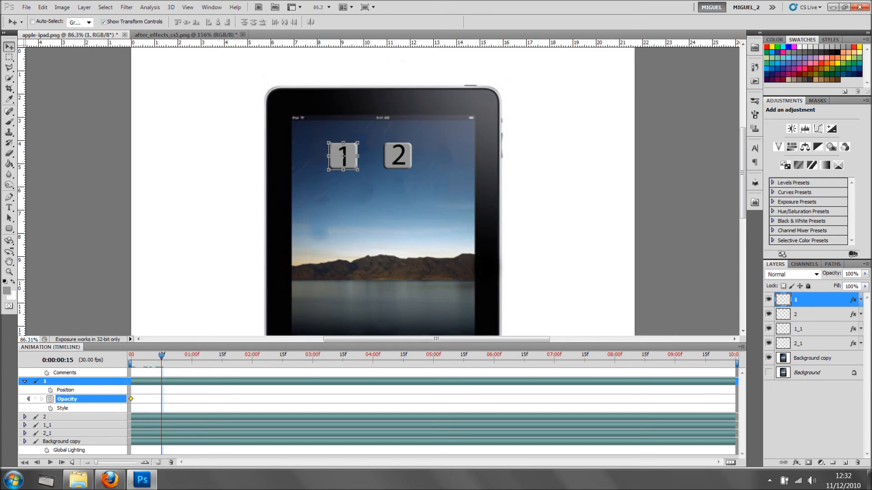
{"action": "key", "text": "0"}
{"action": "key", "text": "0"}
Copy layer 1's two opacity keyframes and paste them onto layer 2's opacity track starting at 0:00:00:15.
{"action": "left_click_drag", "start_coordinate": [173, 407], "coordinate": [130, 394]}
{"action": "right_click", "coordinate": [161, 399]}
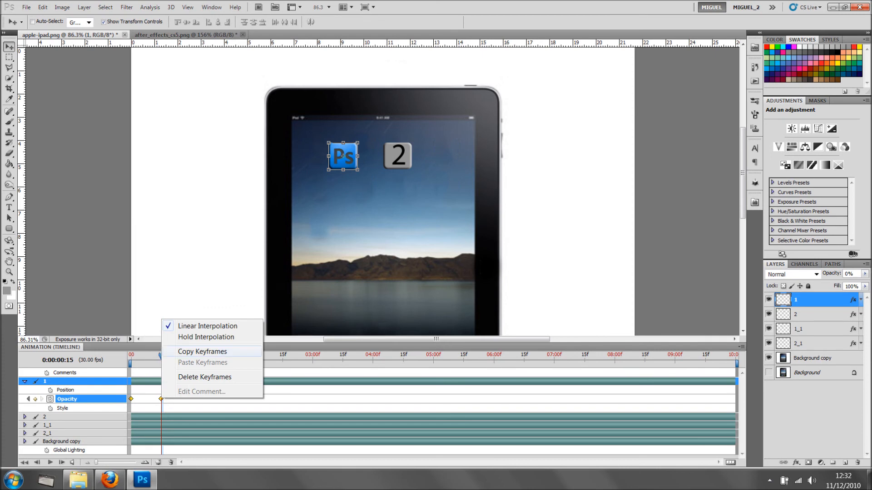
{"action": "left_click", "coordinate": [203, 351]}
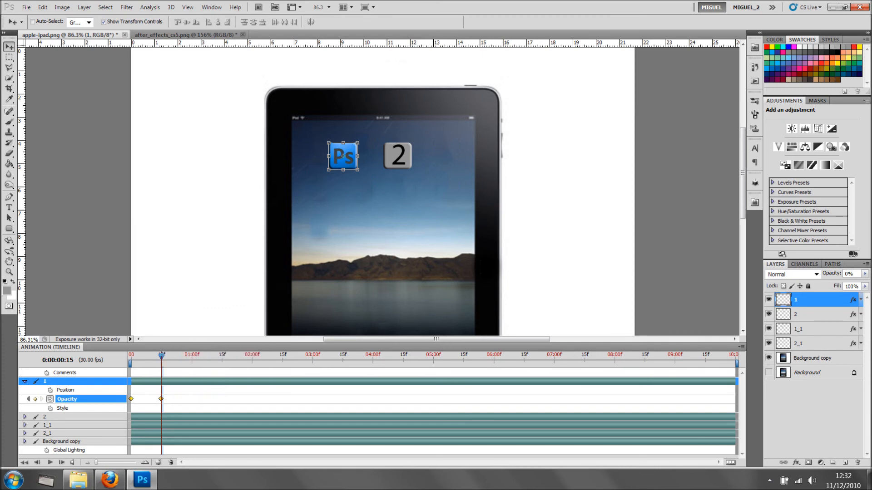
{"action": "left_click", "coordinate": [25, 417]}
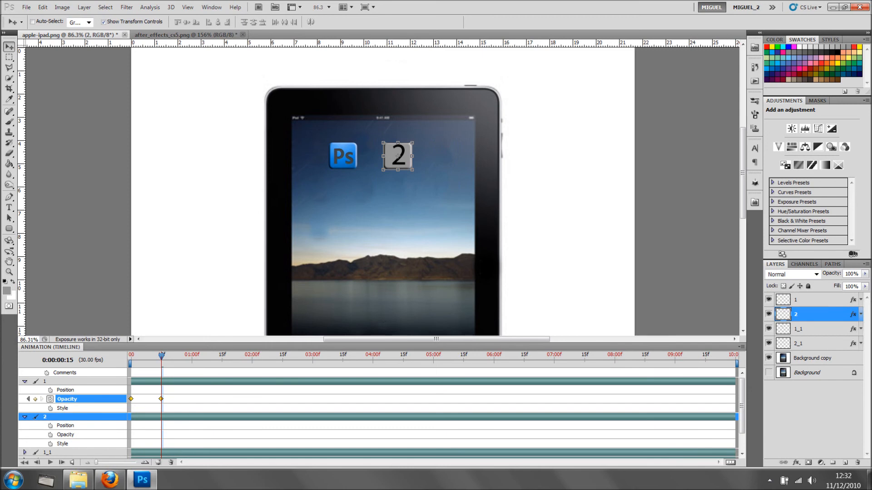
{"action": "left_click", "coordinate": [50, 435]}
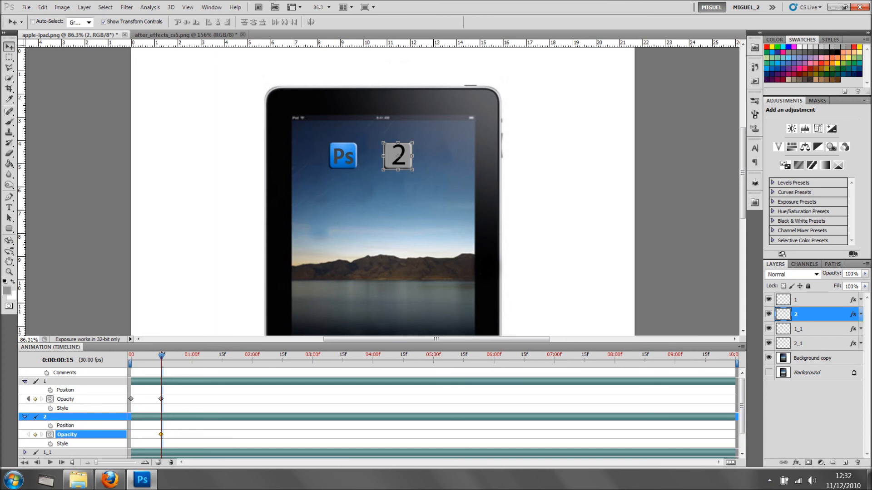
{"action": "right_click", "coordinate": [160, 435]}
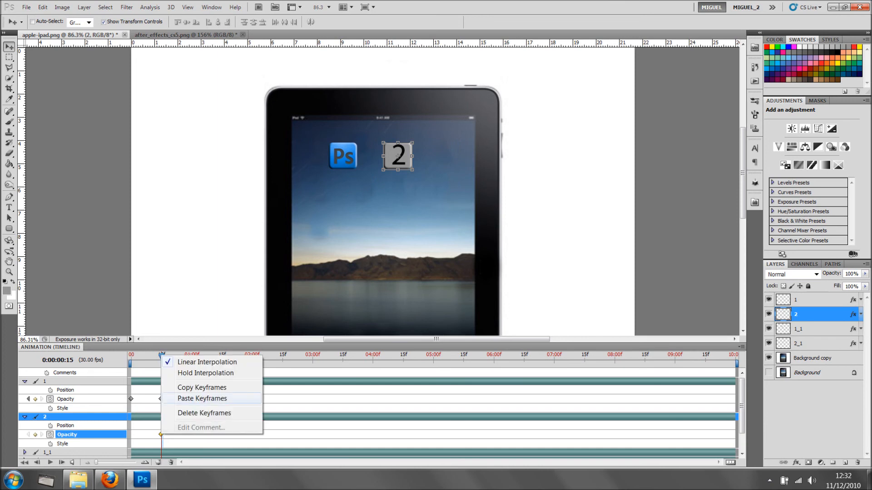
{"action": "left_click", "coordinate": [202, 388]}
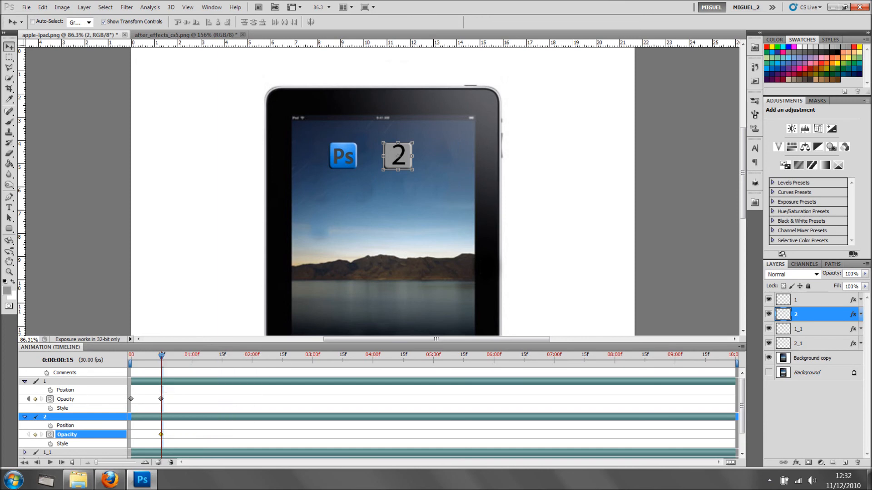
{"action": "left_click_drag", "start_coordinate": [166, 405], "coordinate": [128, 392]}
{"action": "right_click", "coordinate": [161, 398]}
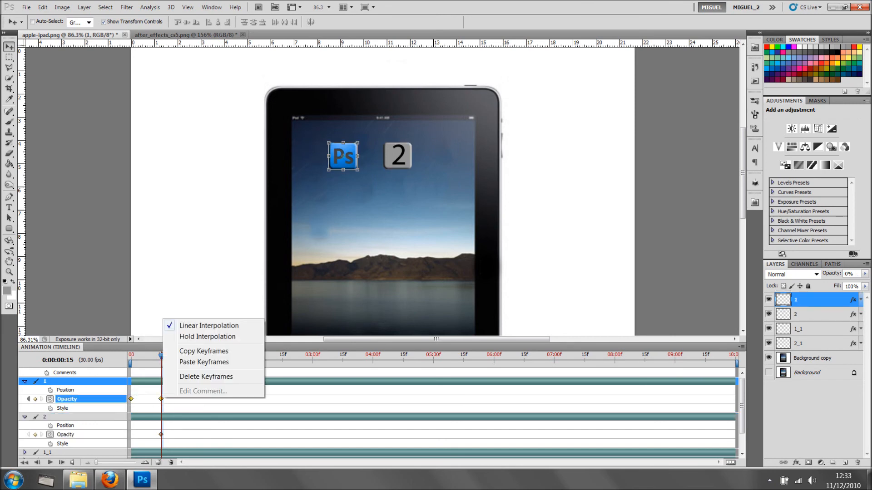
{"action": "left_click", "coordinate": [203, 351]}
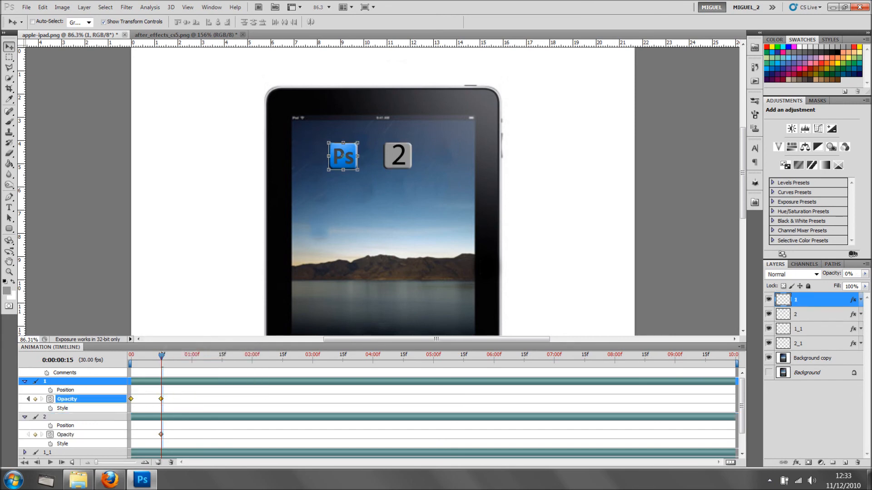
{"action": "right_click", "coordinate": [161, 434]}
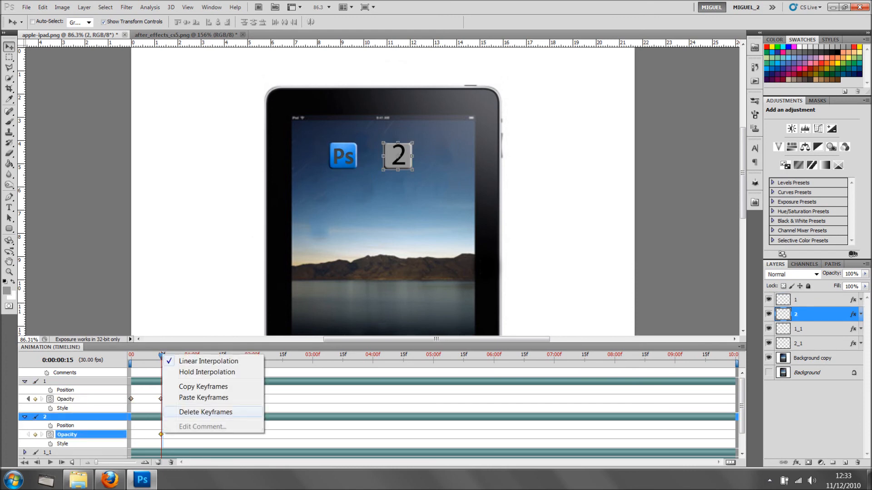
{"action": "left_click", "coordinate": [202, 400]}
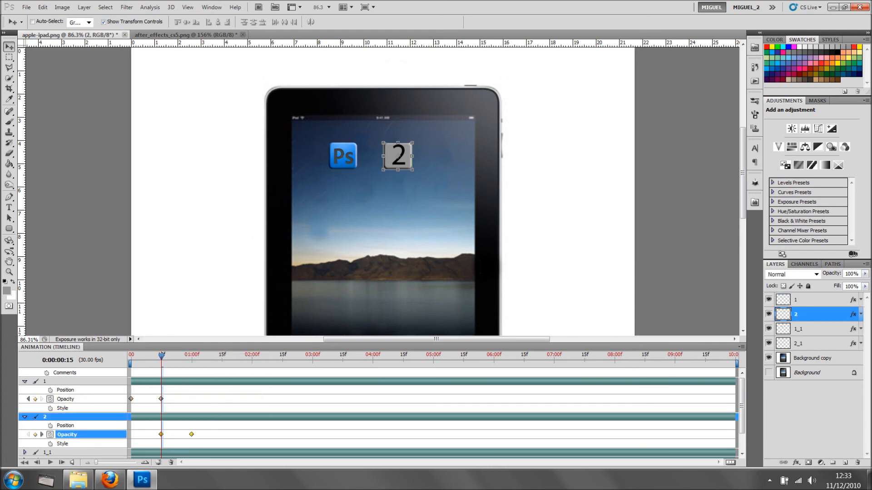
Preview the fades from the start and move layer 2's opacity keyframes to just before 1 second and just after 1.5 seconds.
{"action": "left_click_drag", "start_coordinate": [162, 356], "coordinate": [131, 356]}
{"action": "left_click", "coordinate": [811, 411]}
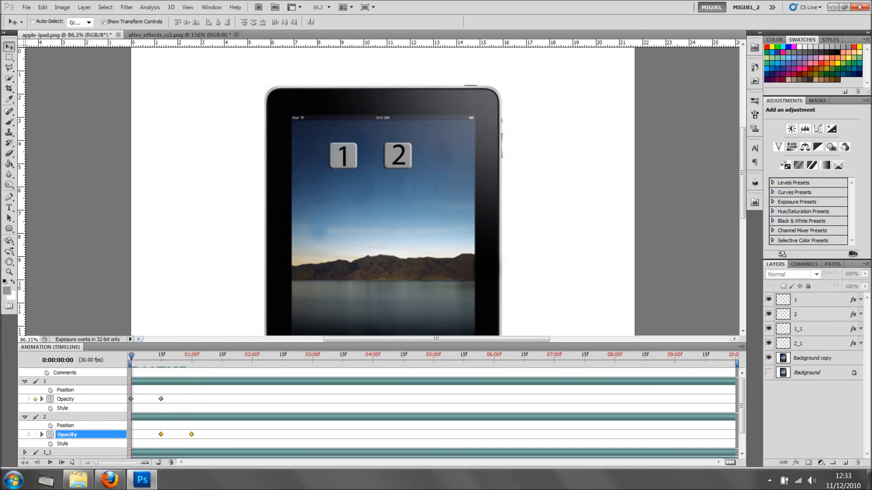
{"action": "key", "text": "space"}
{"action": "mouse_move", "coordinate": [147, 355]}
{"action": "left_mouse_down"}
{"action": "mouse_move", "coordinate": [131, 355]}
{"action": "mouse_move", "coordinate": [191, 355]}
{"action": "mouse_move", "coordinate": [132, 355]}
{"action": "left_mouse_up"}
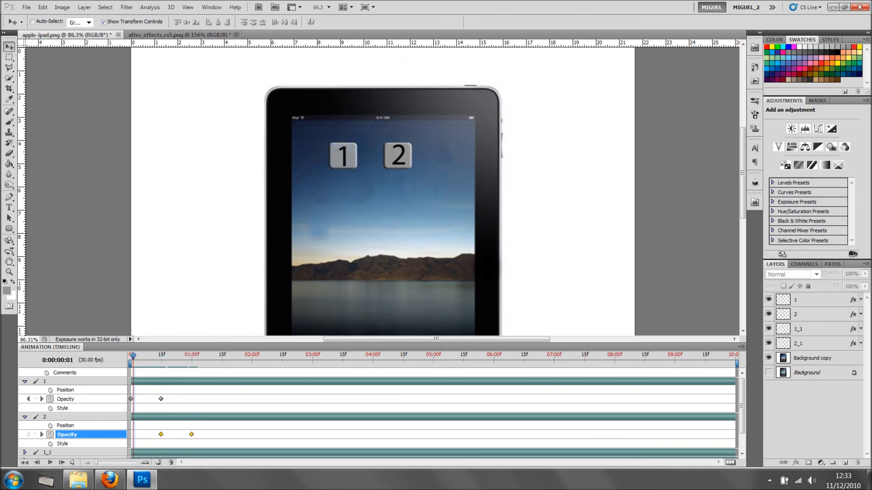
{"action": "left_click_drag", "start_coordinate": [208, 445], "coordinate": [156, 426]}
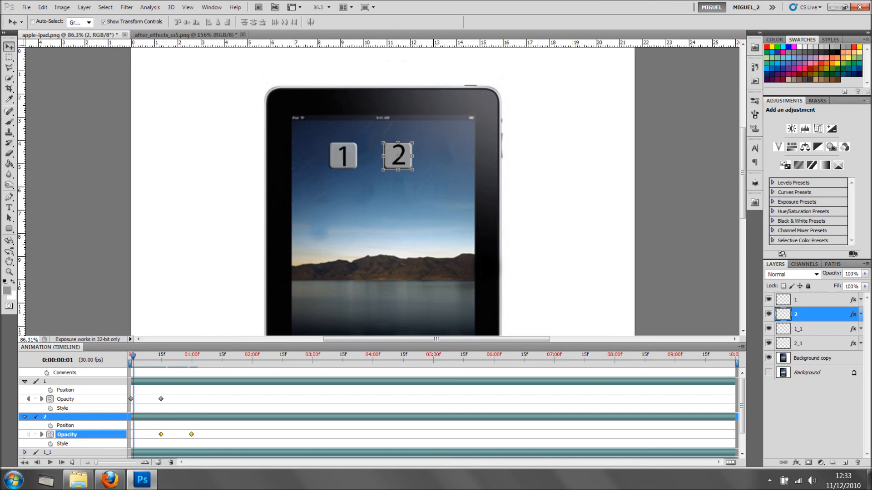
{"action": "mouse_move", "coordinate": [203, 446]}
{"action": "left_mouse_down"}
{"action": "mouse_move", "coordinate": [155, 428]}
{"action": "mouse_move", "coordinate": [197, 435]}
{"action": "left_mouse_up"}
{"action": "left_click", "coordinate": [197, 435]}
{"action": "left_click_drag", "start_coordinate": [198, 434], "coordinate": [187, 434]}
{"action": "key", "text": "space"}
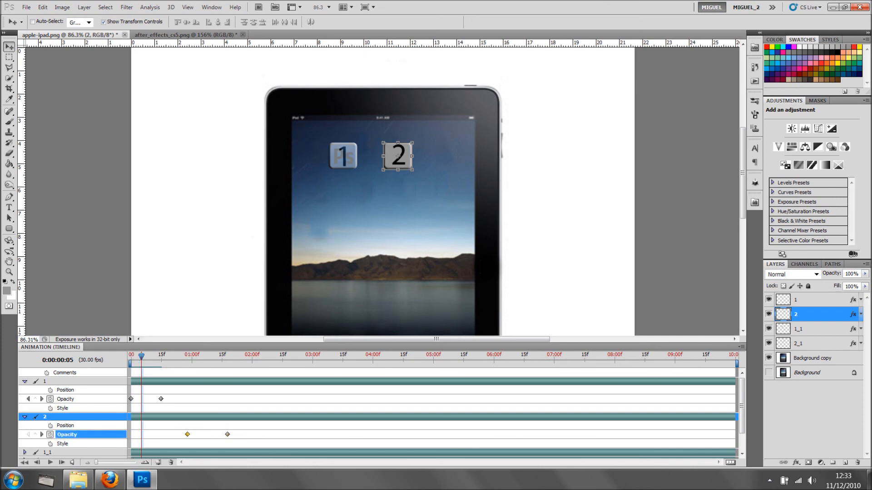
{"action": "left_click_drag", "start_coordinate": [200, 356], "coordinate": [131, 357]}
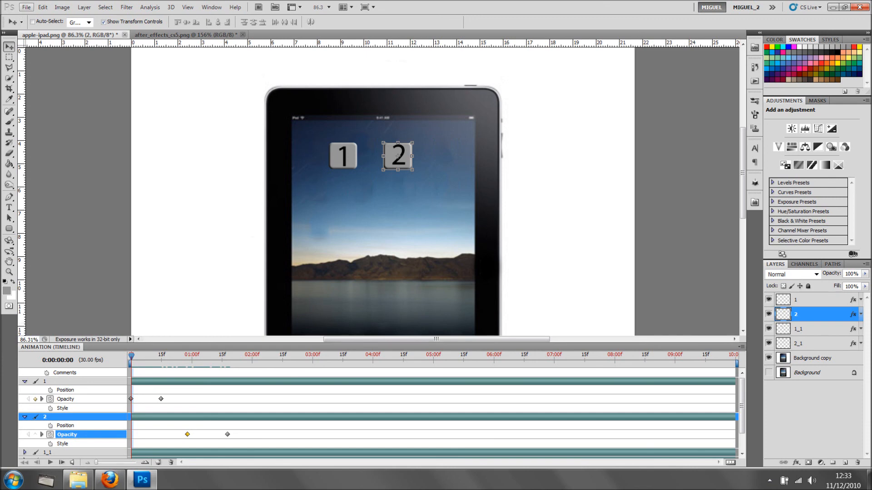
{"action": "left_click", "coordinate": [26, 7]}
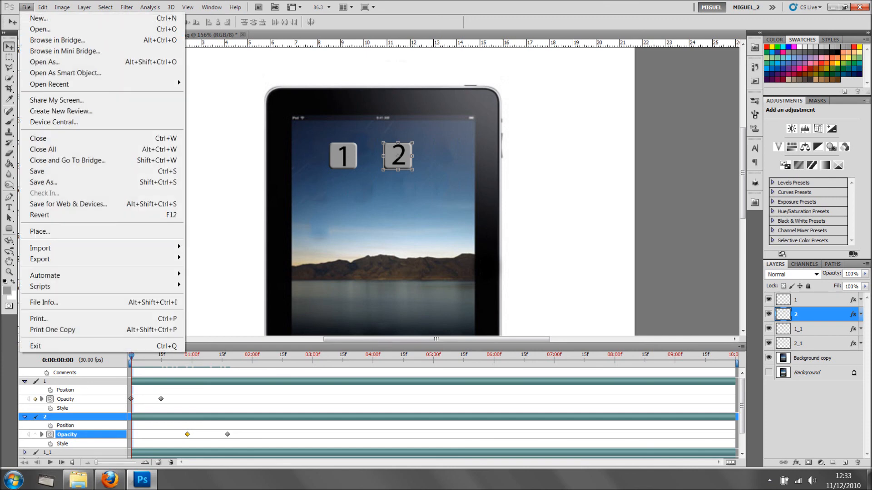
{"action": "mouse_move", "coordinate": [137, 258]}
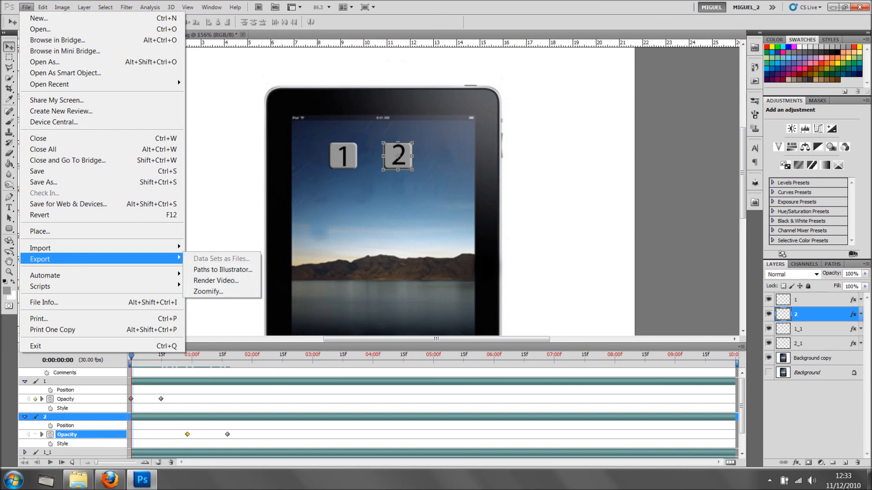
{"action": "left_click", "coordinate": [710, 238]}
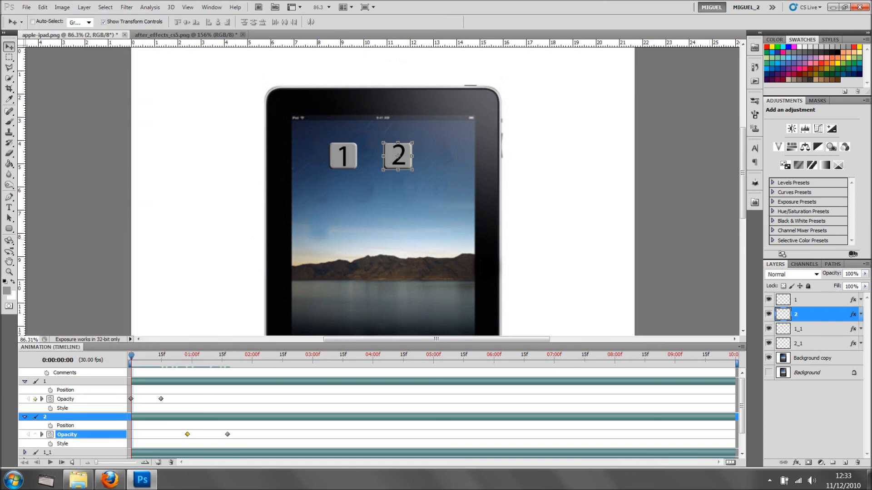